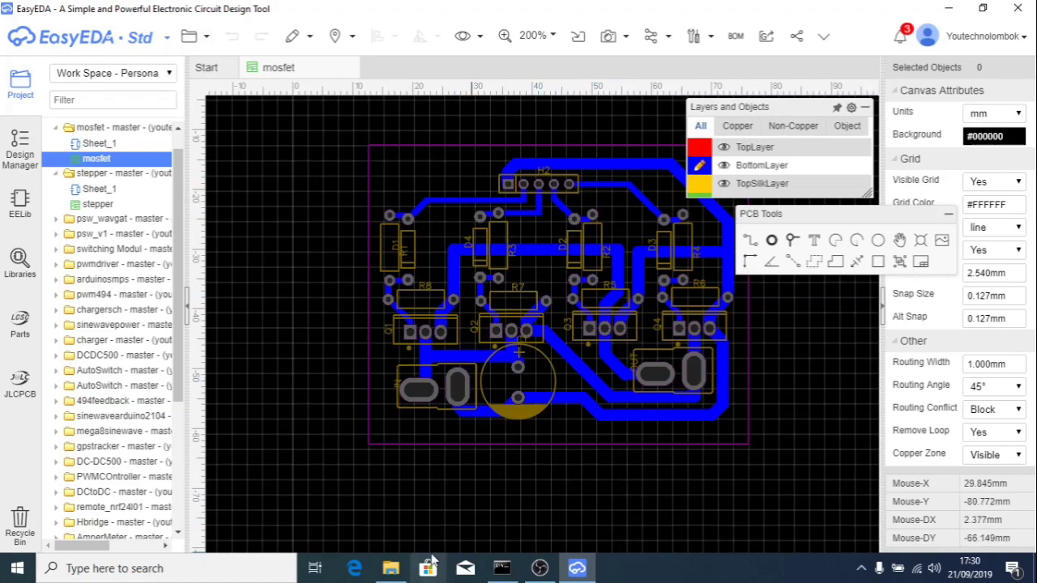
Minimise the EasyEDA and file explorer windows and launch FlatCAM from the desktop.
left_click(949, 8)
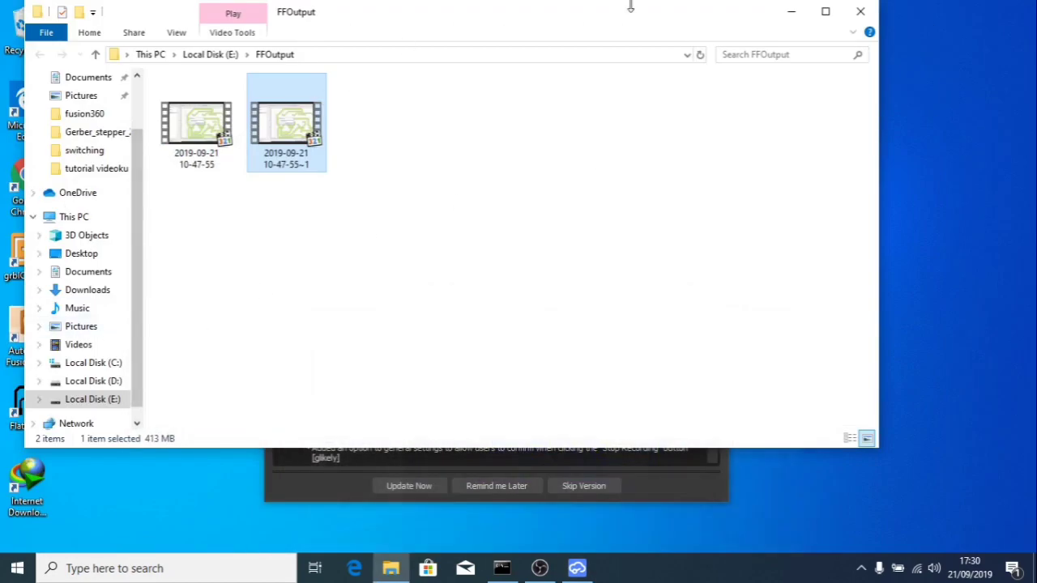
left_click(790, 11)
left_click(30, 408)
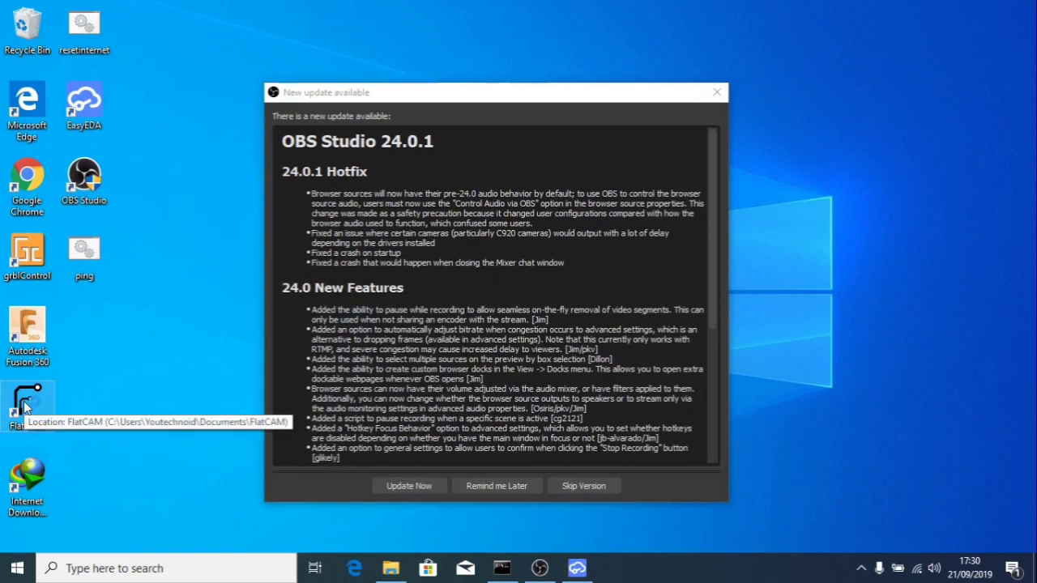
double_click(25, 407)
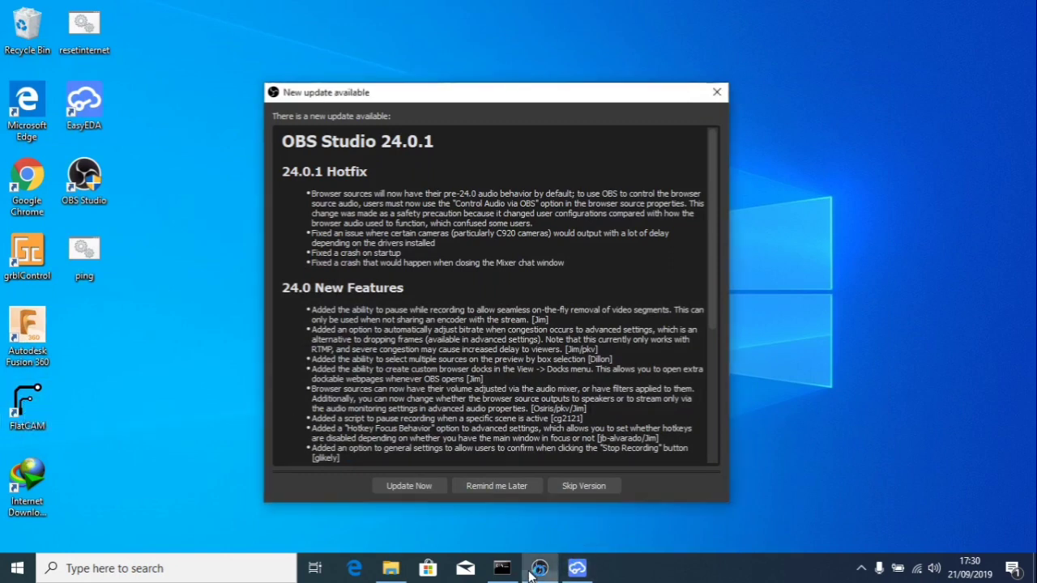
Switch back to EasyEDA and check the width of the track leading from header H2's last pad towards D3.
left_click(576, 568)
left_click(541, 565)
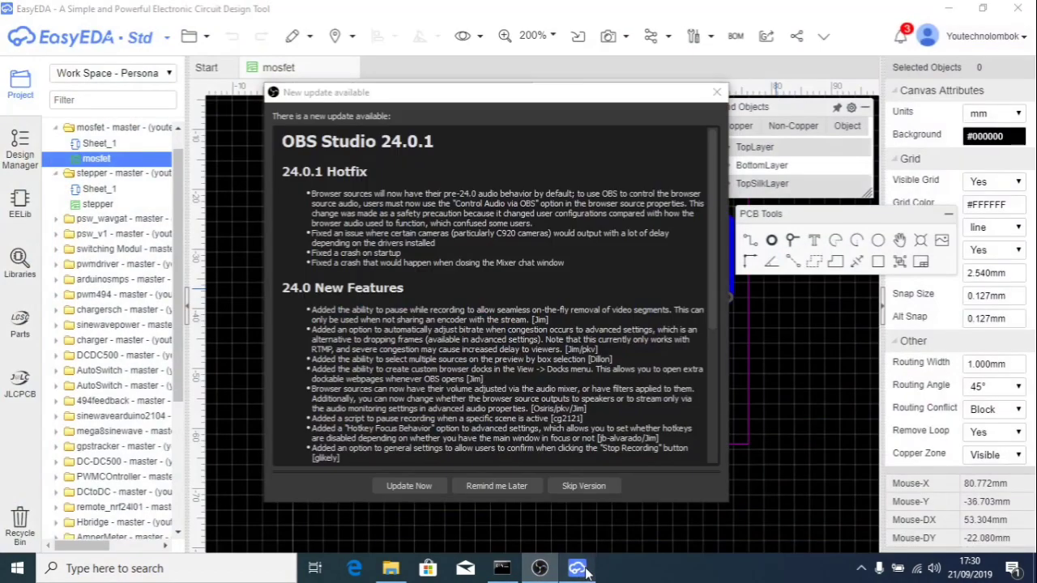
left_click(577, 568)
scroll(523, 173, "down", 2)
scroll(523, 173, "up", 3)
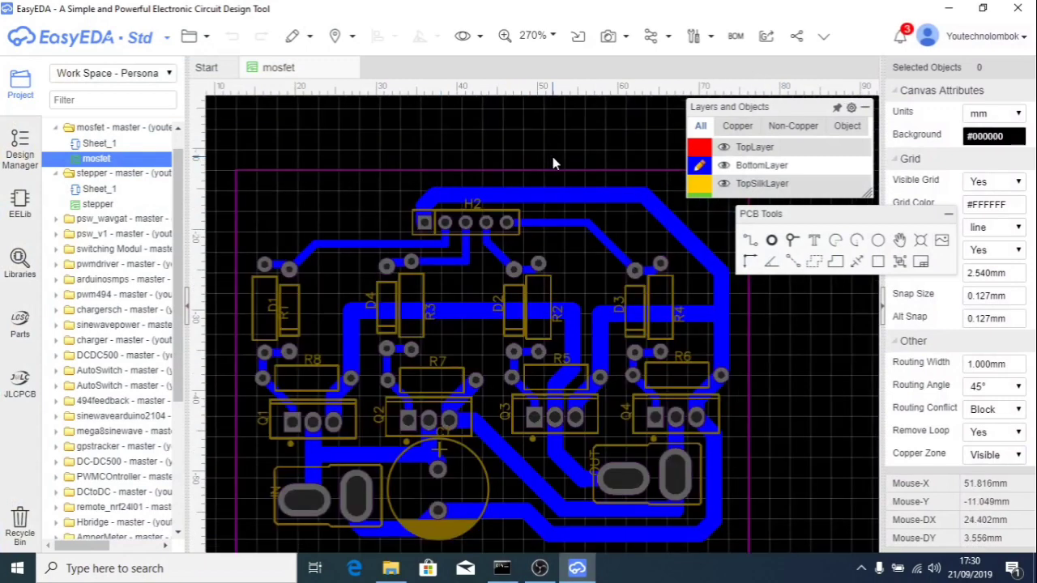
scroll(553, 156, "down", 2)
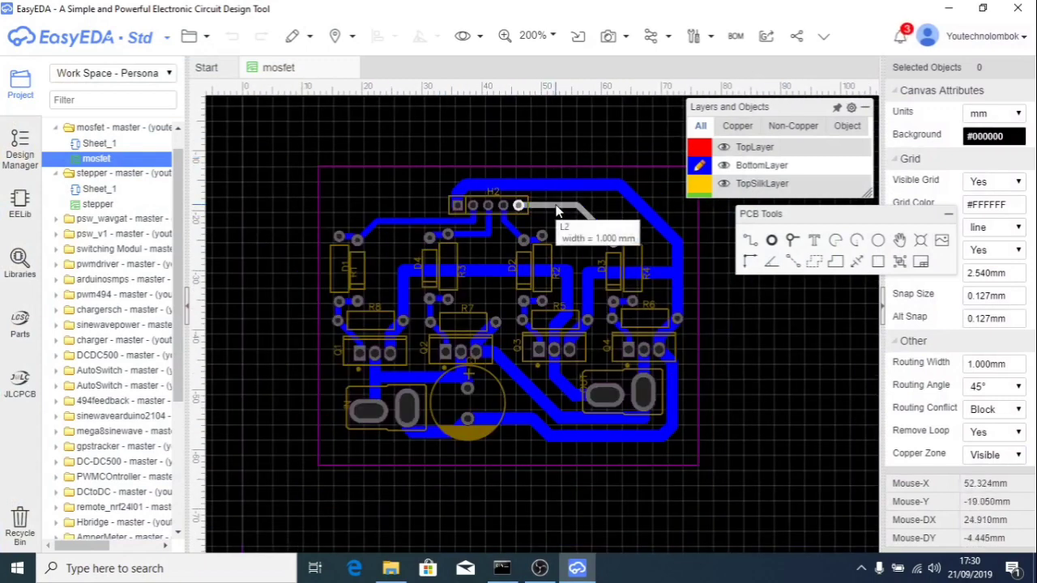
left_click(554, 205)
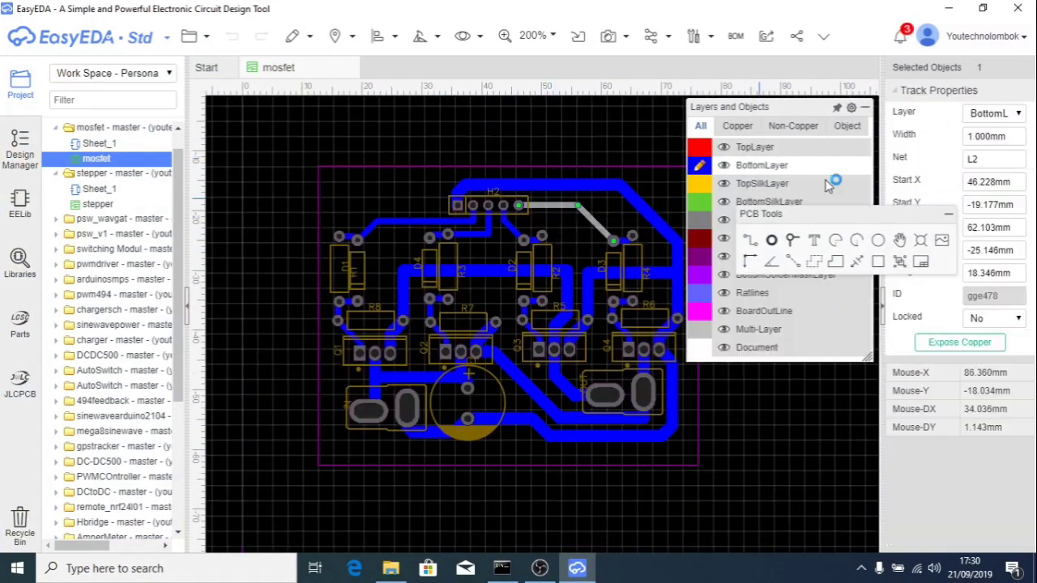
left_click(984, 138)
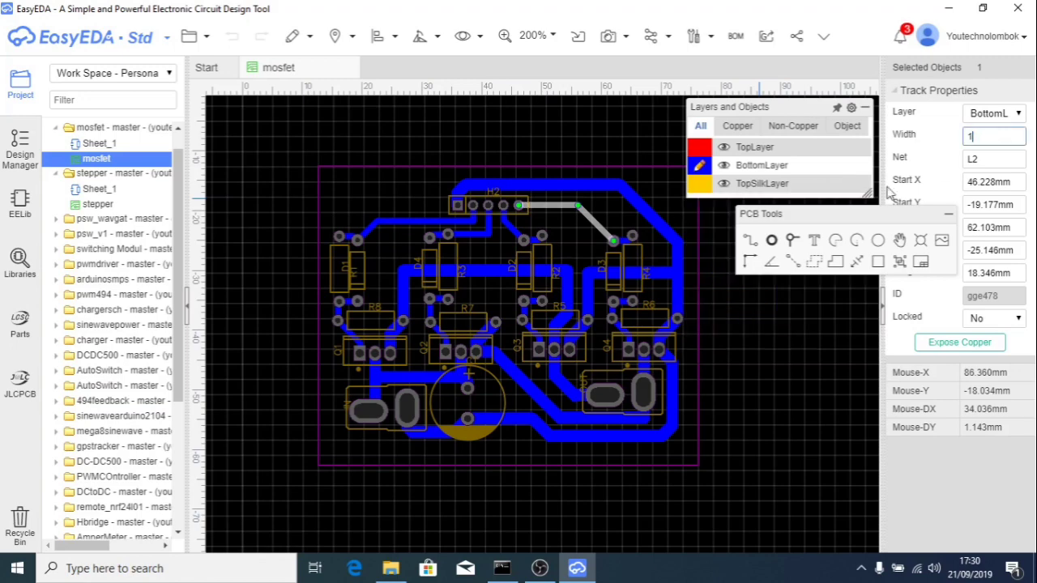
key("Delete")
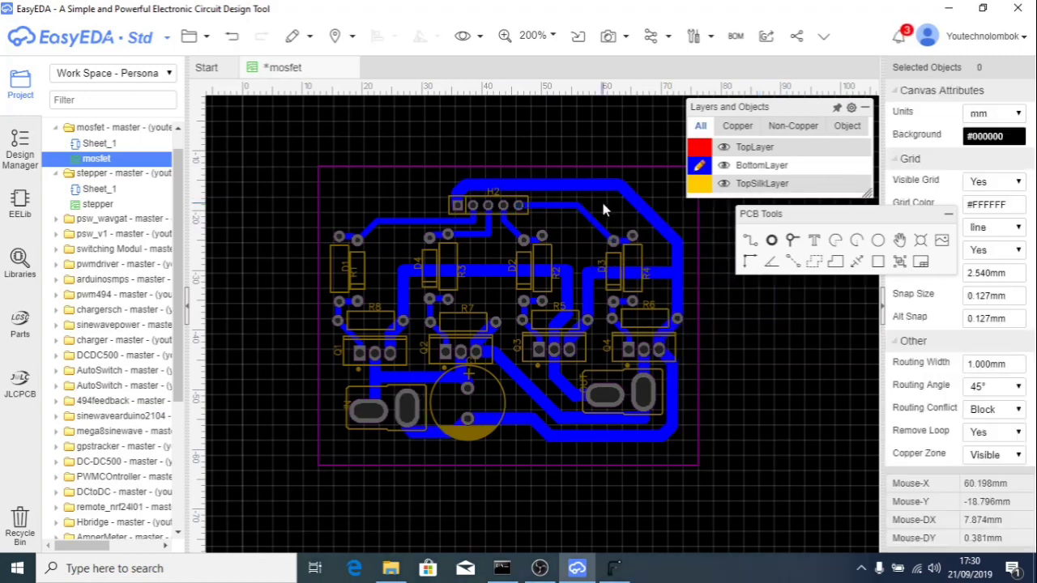
Check the hole diameter of pad 5 on header H2, and deselect the pad.
scroll(519, 206, "up", 3)
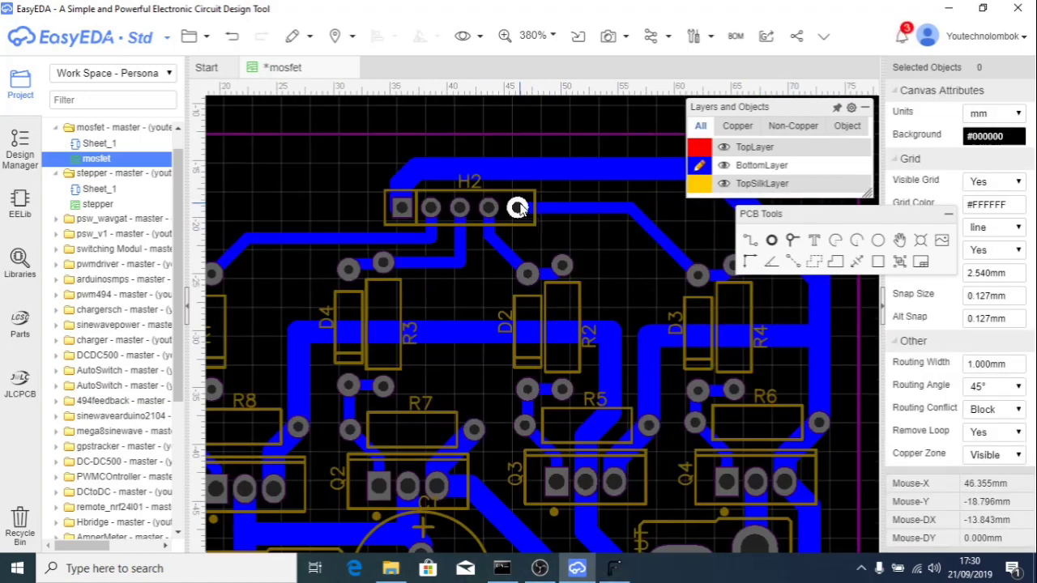
left_click(518, 208)
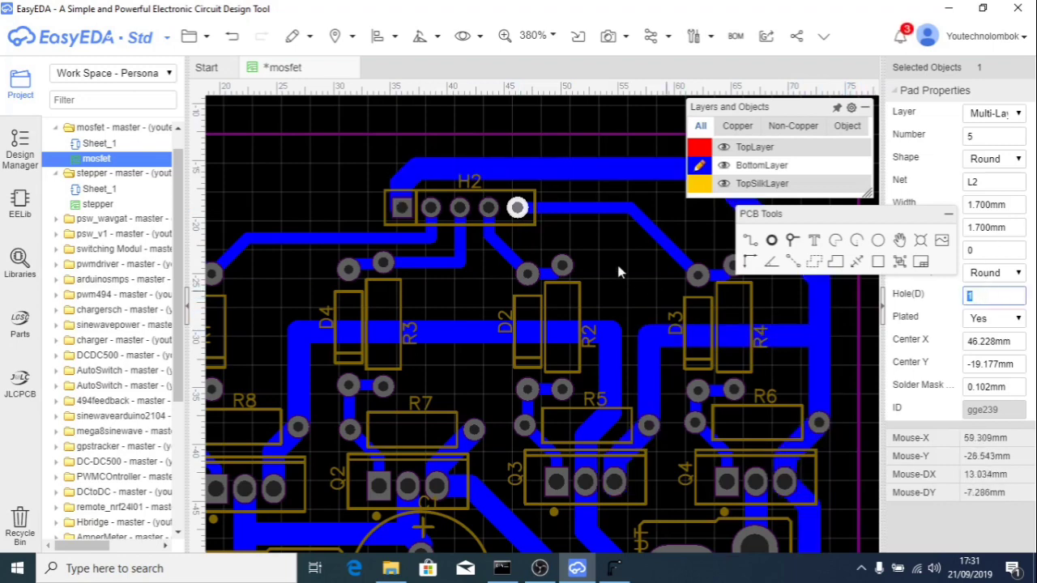
left_click(553, 218)
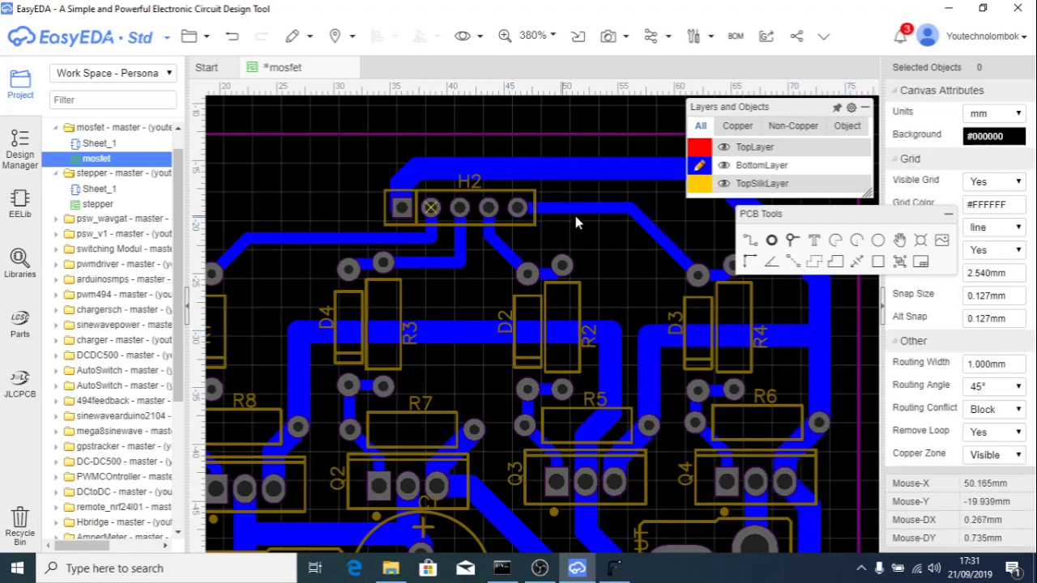
scroll(578, 246, "down", 2)
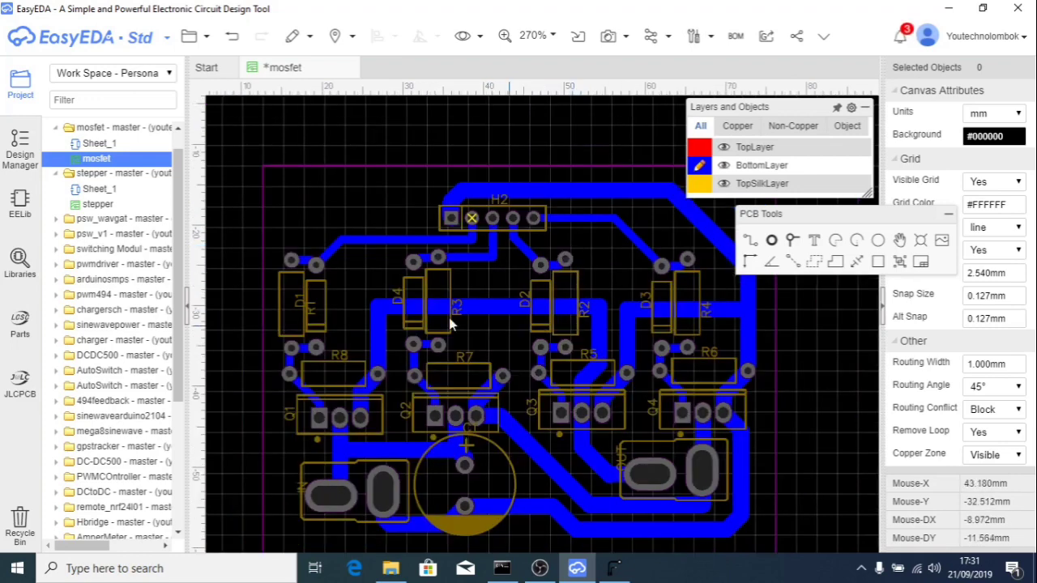
scroll(741, 455, "down", 2)
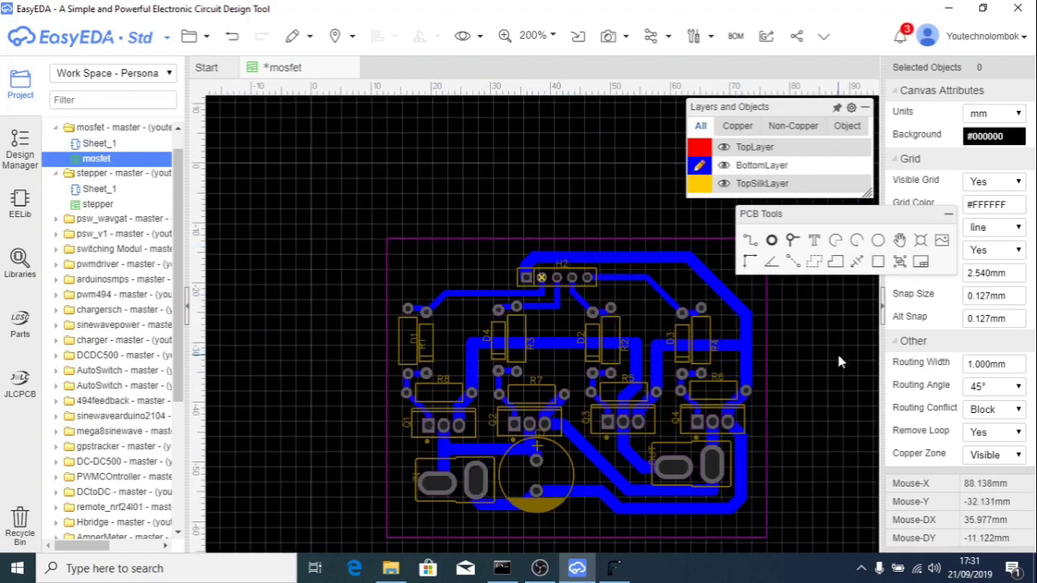
Compare the pad and hole properties of Q4's middle pad with those of the OUT connector's vertical slot pad.
scroll(719, 473, "up", 2)
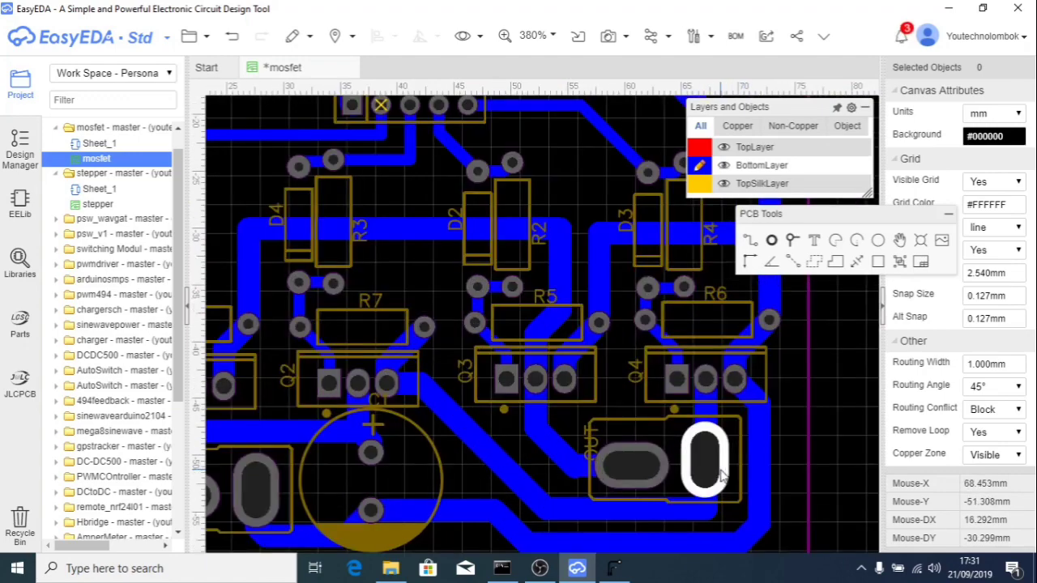
scroll(721, 473, "down", 1)
scroll(696, 454, "up", 2)
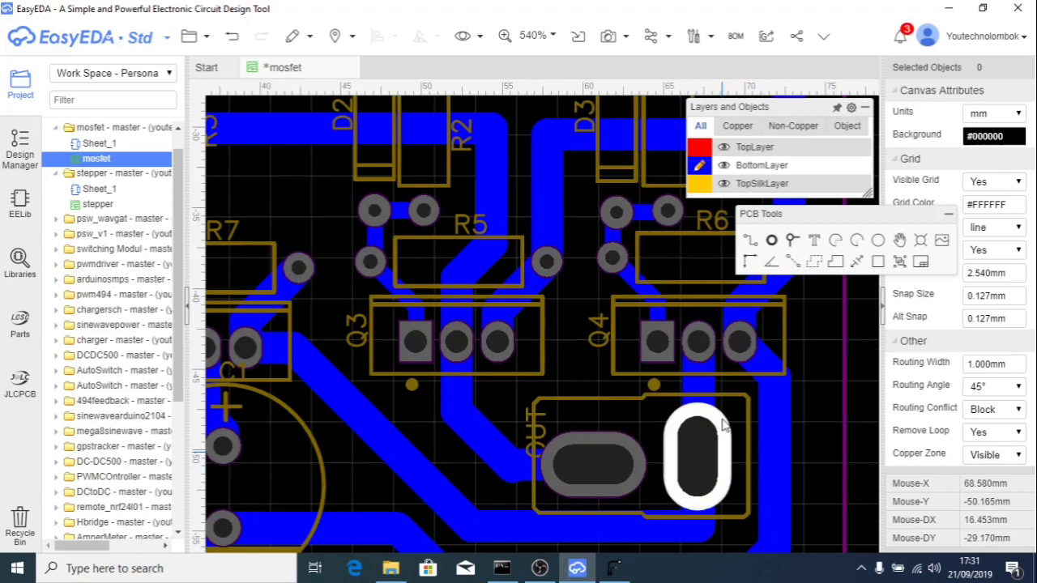
left_click(706, 334)
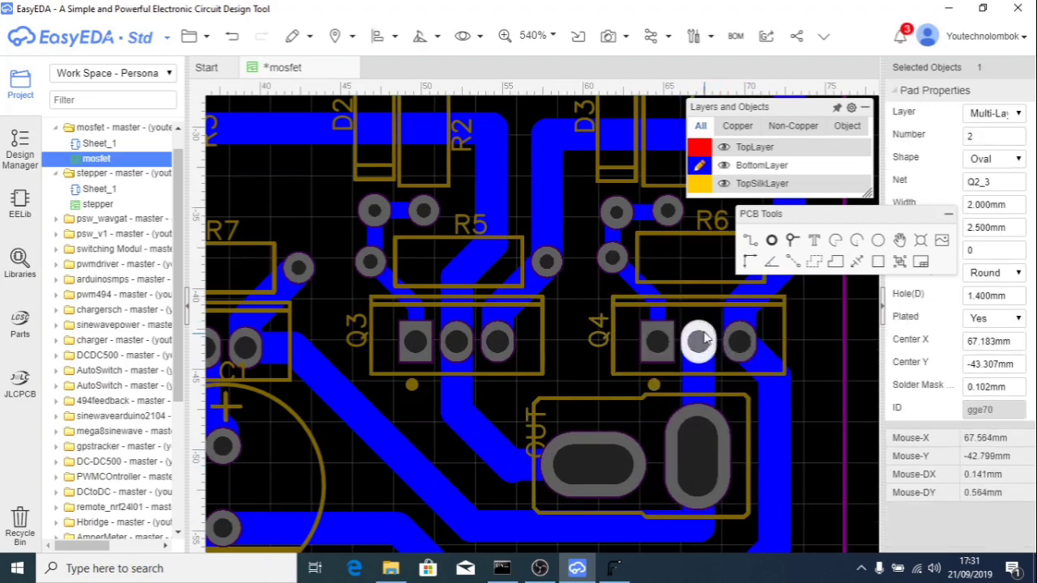
left_click(695, 450)
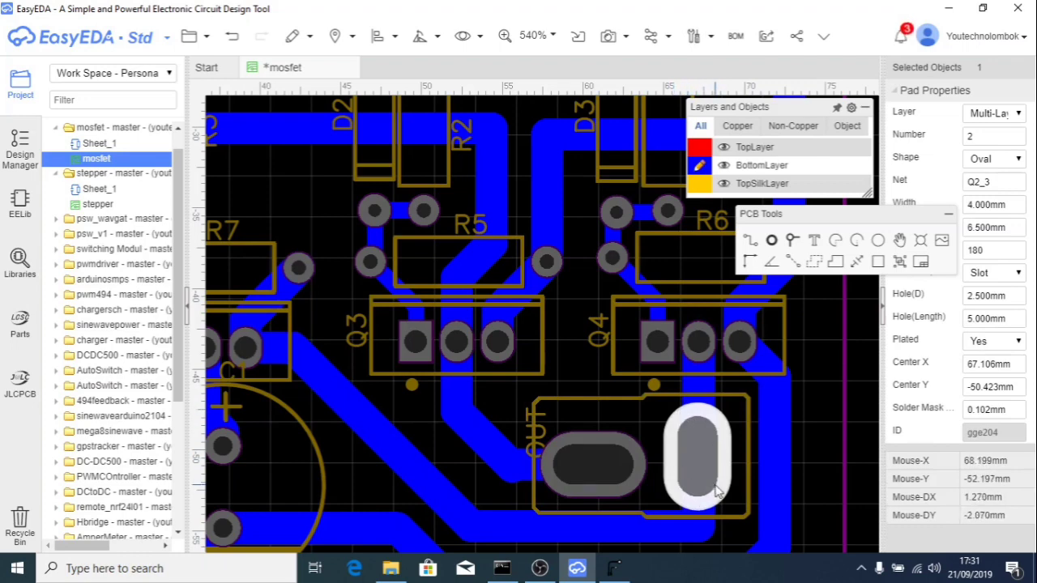
left_click(708, 417)
left_click(708, 417)
left_click(698, 341)
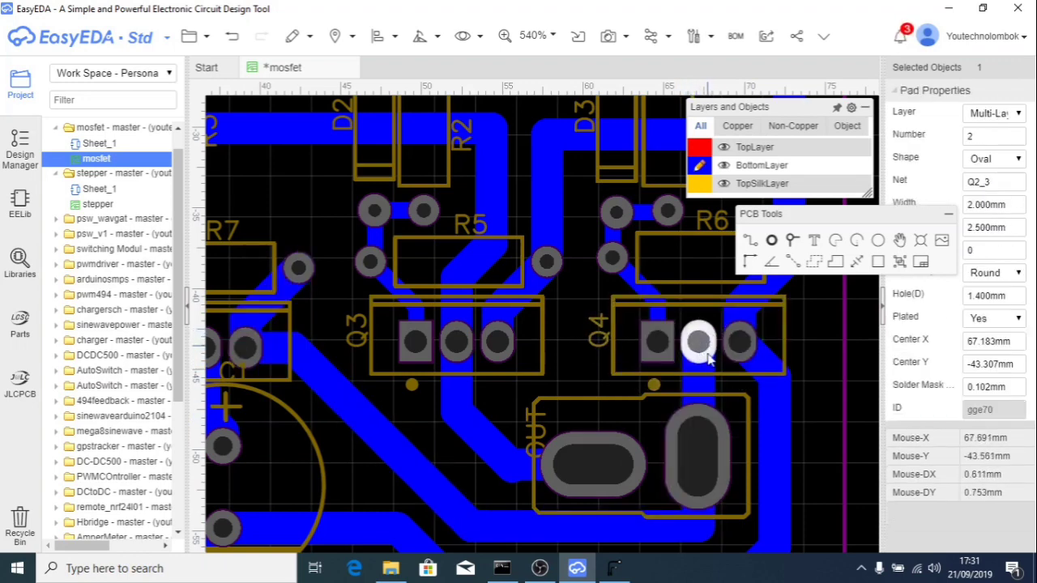
scroll(672, 338, "down", 3)
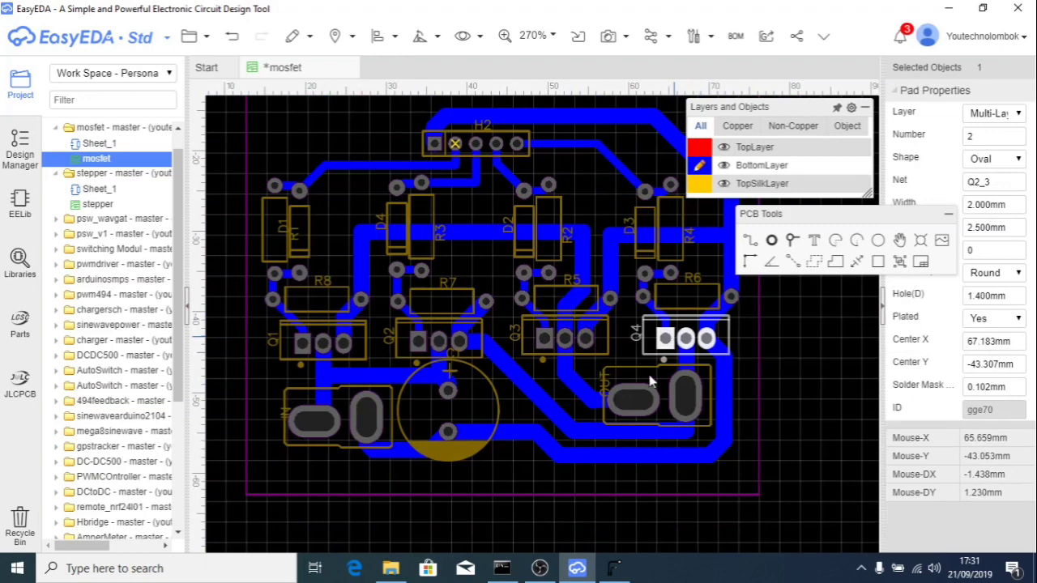
Switch to FlatCAM and open the Gerber file Gerber_BottomLayer.GBL from the switching folder.
left_click(613, 568)
scroll(79, 108, "up", 2)
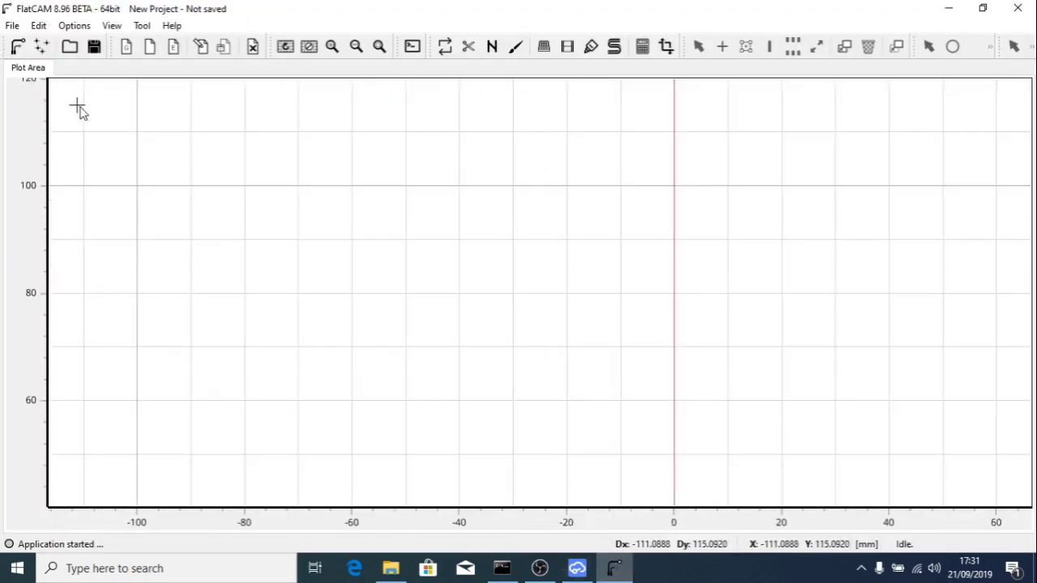
scroll(100, 170, "down", 3)
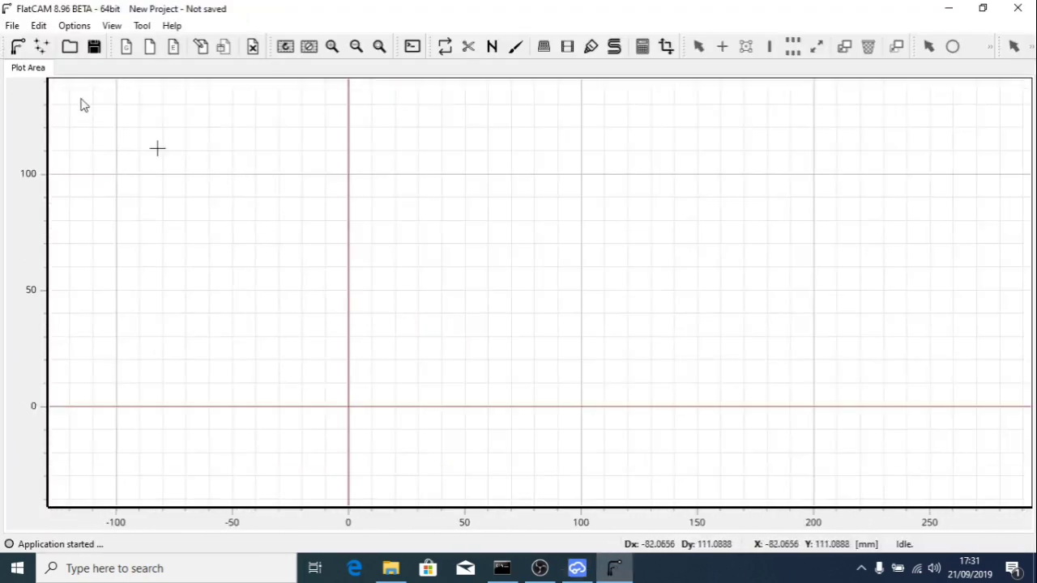
left_click(18, 48)
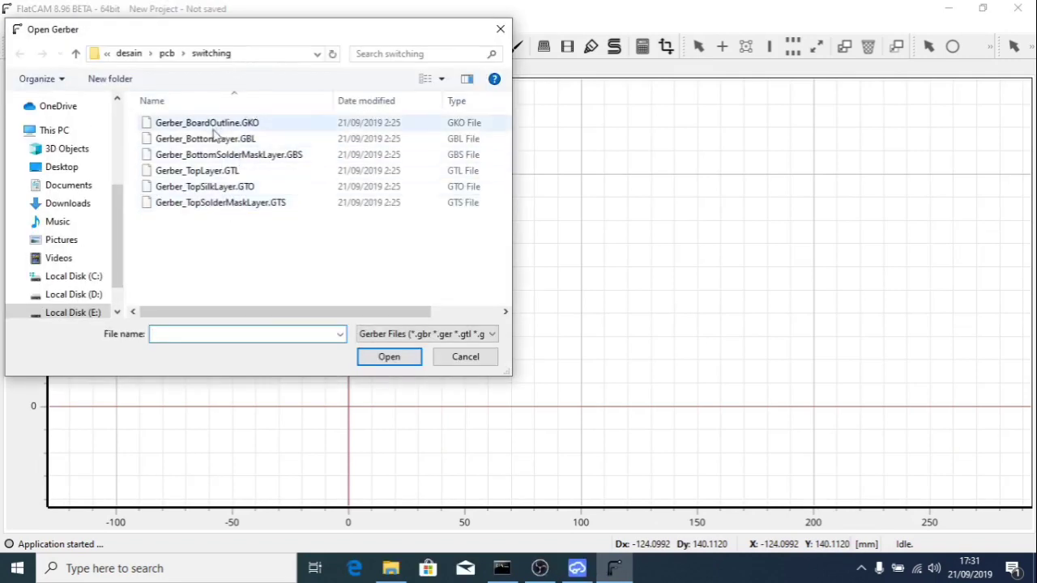
left_click(254, 140)
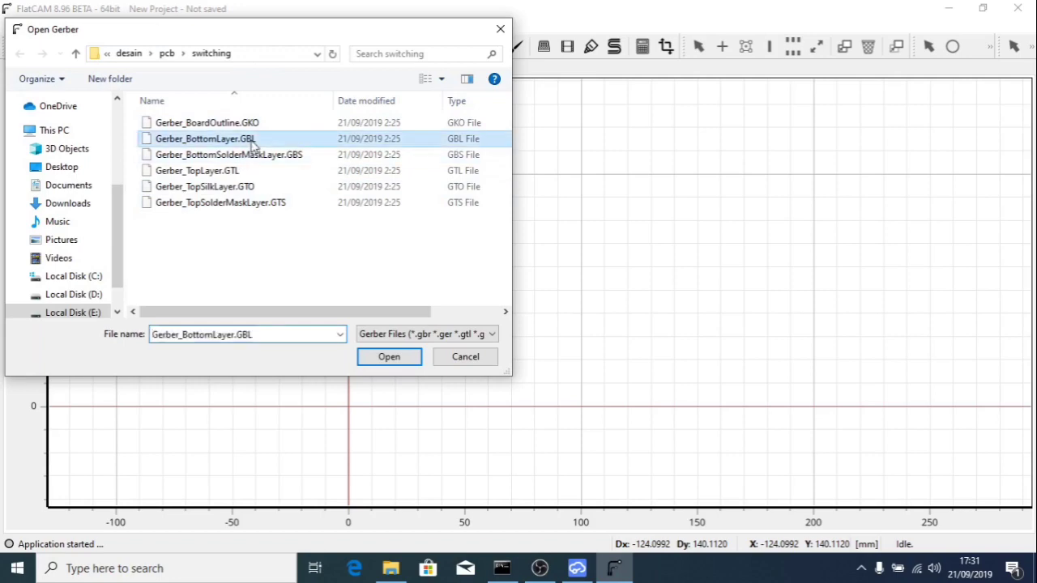
left_click(390, 357)
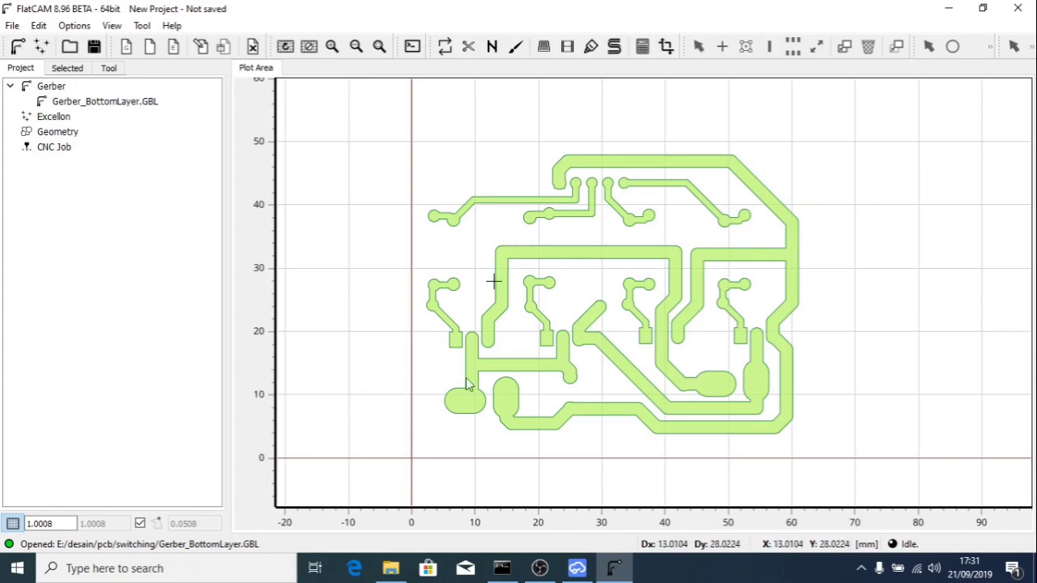
Mirror Gerber_BottomLayer.GBL about the Y axis with the 2-Sided PCB tool, using the same Gerber object as the box reference.
left_click(143, 27)
key("Escape")
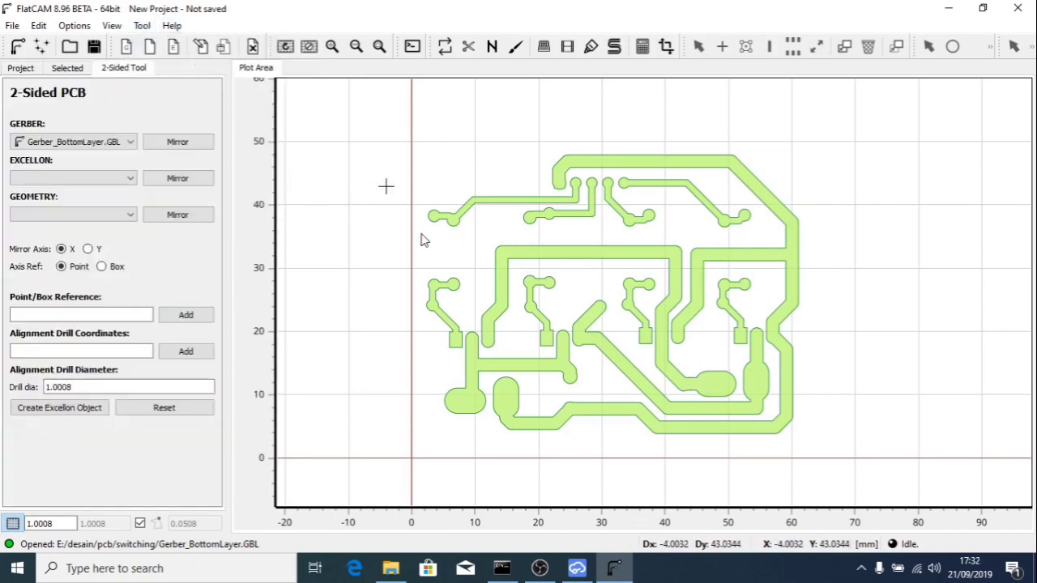
left_click(100, 266)
left_click(177, 142)
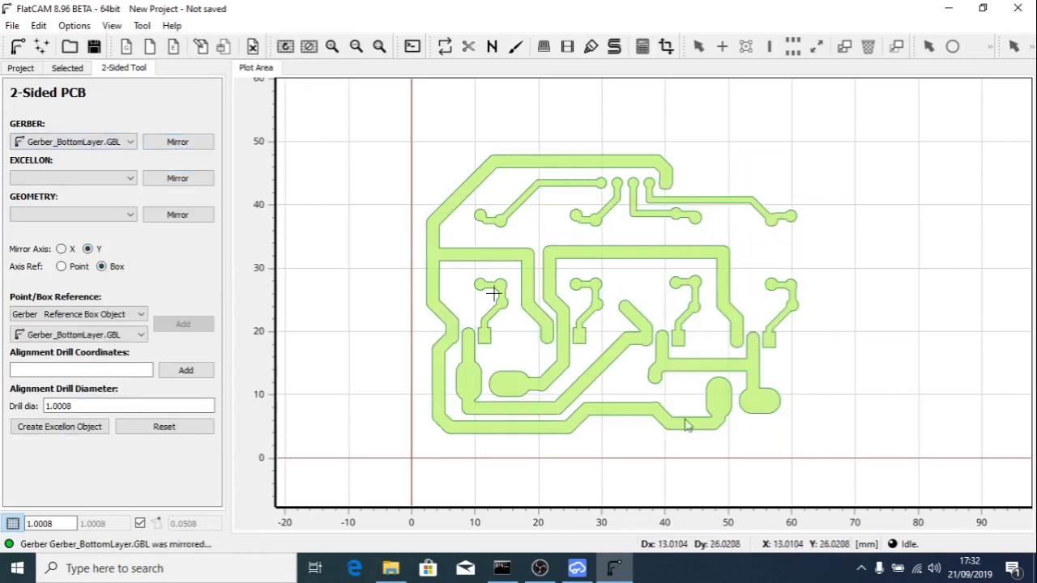
Set the isolation routing tool diameter of Gerber_BottomLayer.GBL to 0.1 and generate the full isolation geometry.
left_click(24, 70)
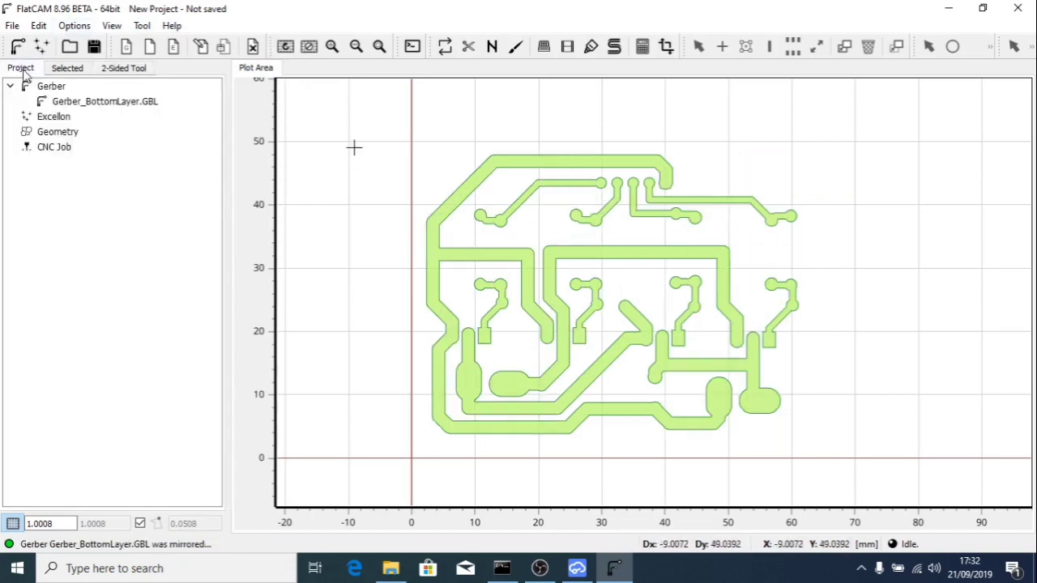
double_click(103, 108)
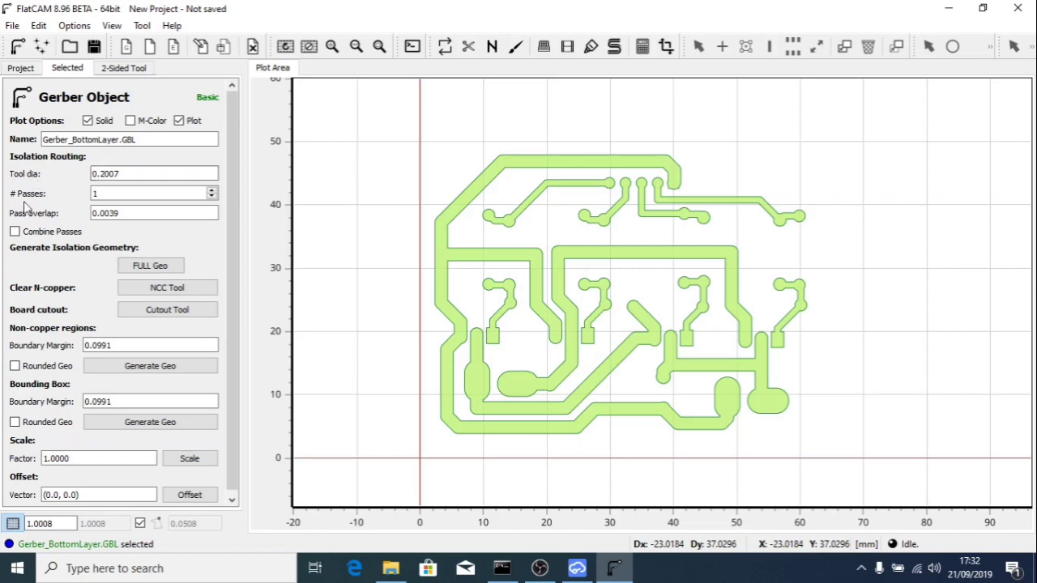
triple_click(125, 173)
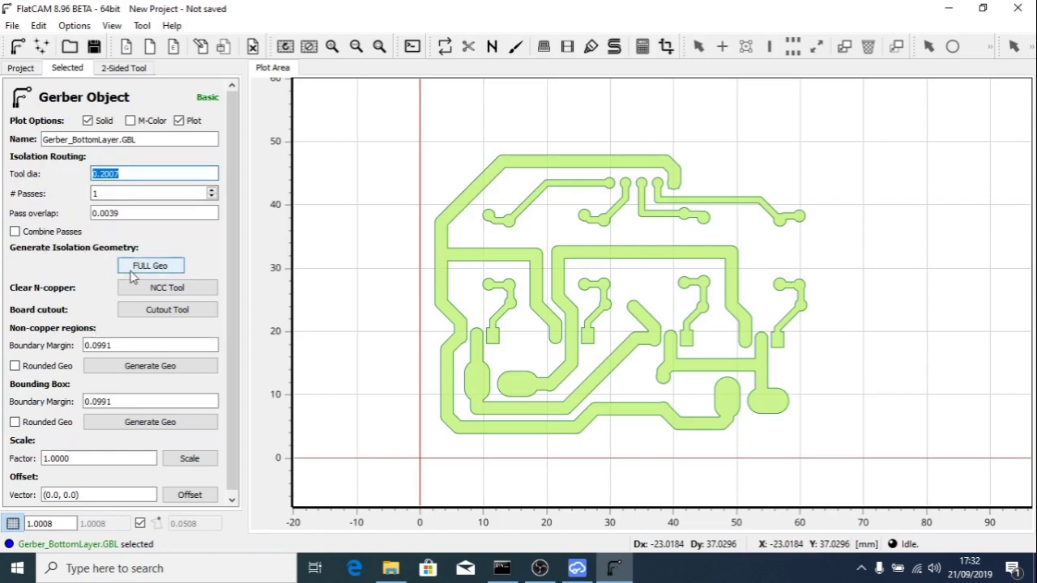
left_click_drag(235, 244, 234, 292)
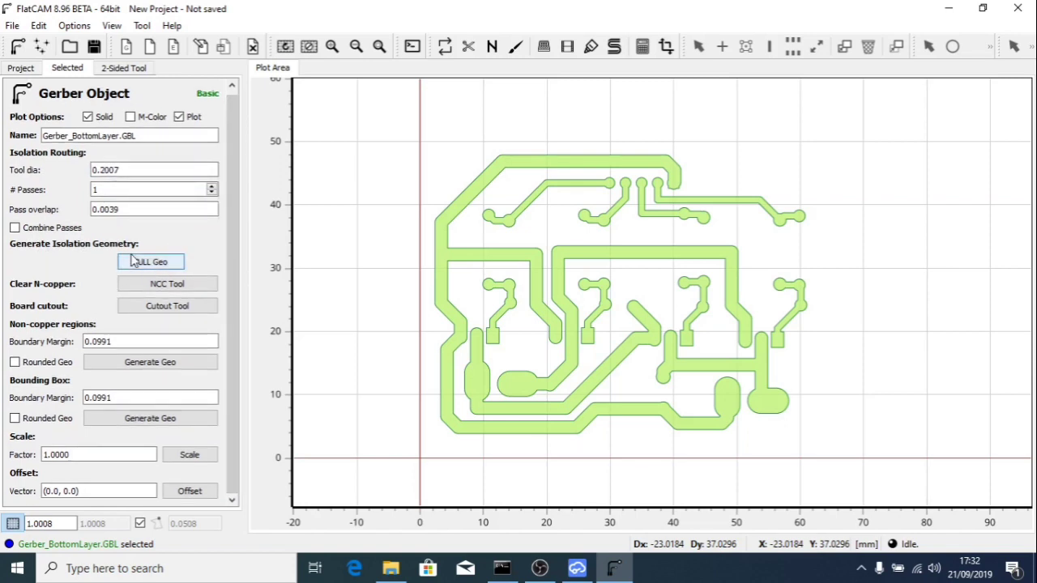
double_click(128, 170)
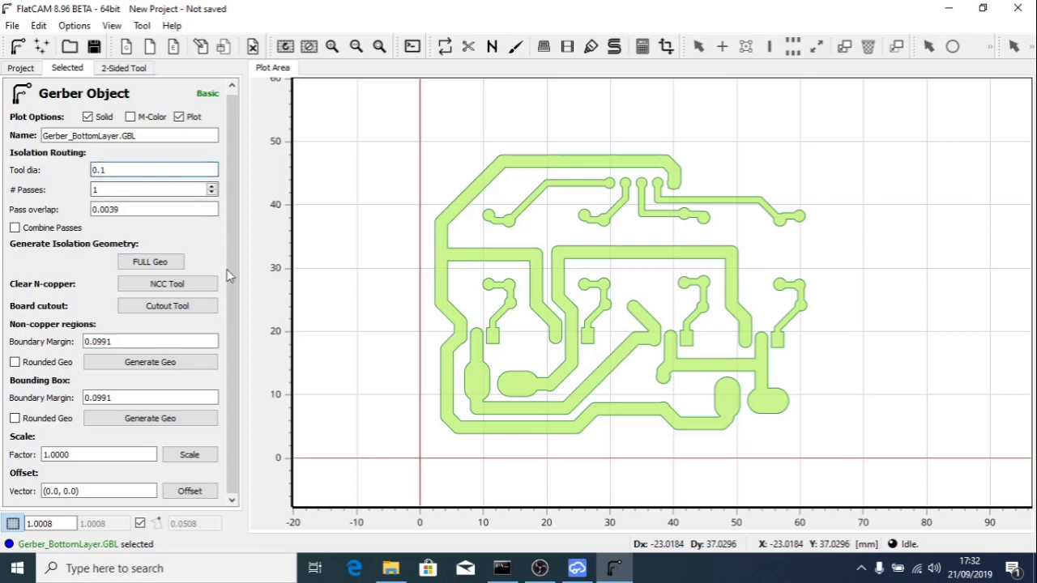
left_click(150, 262)
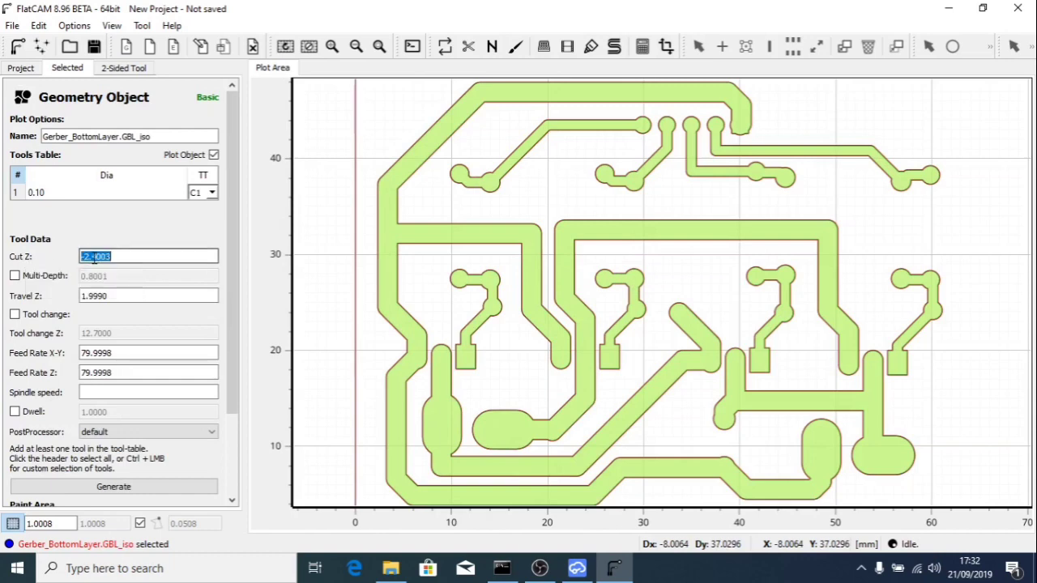
Set the Cut Z depth of the isolation geometry Gerber_BottomLayer.GBL_iso to -0.05.
type("-0.05")
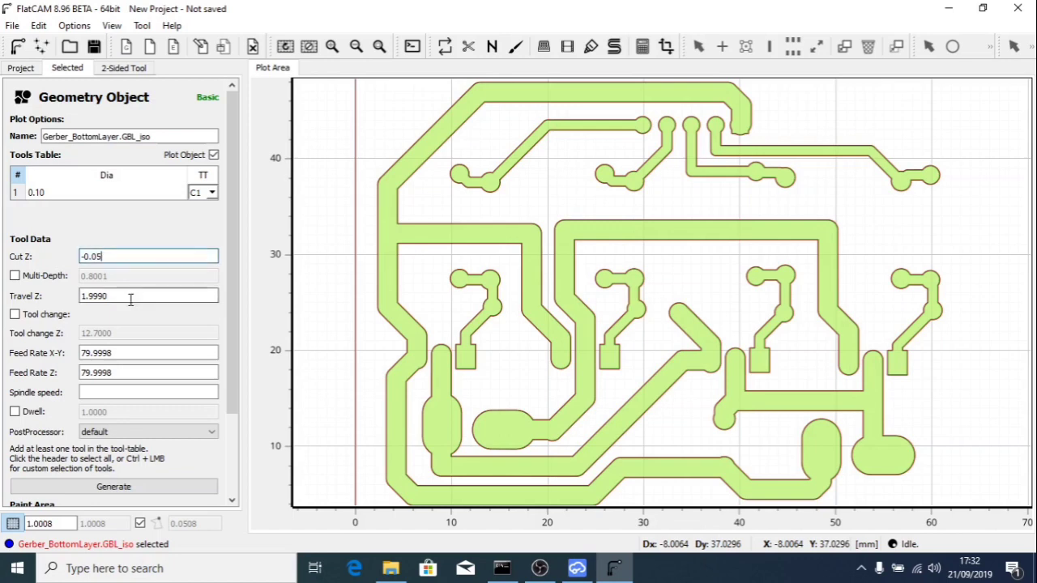
left_click(104, 297)
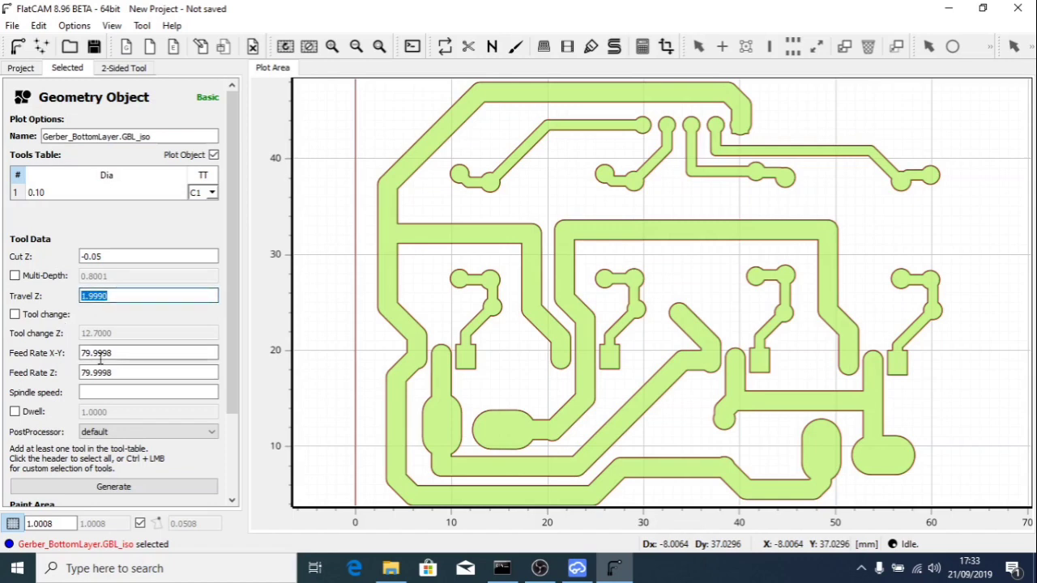
left_click_drag(98, 354, 44, 363)
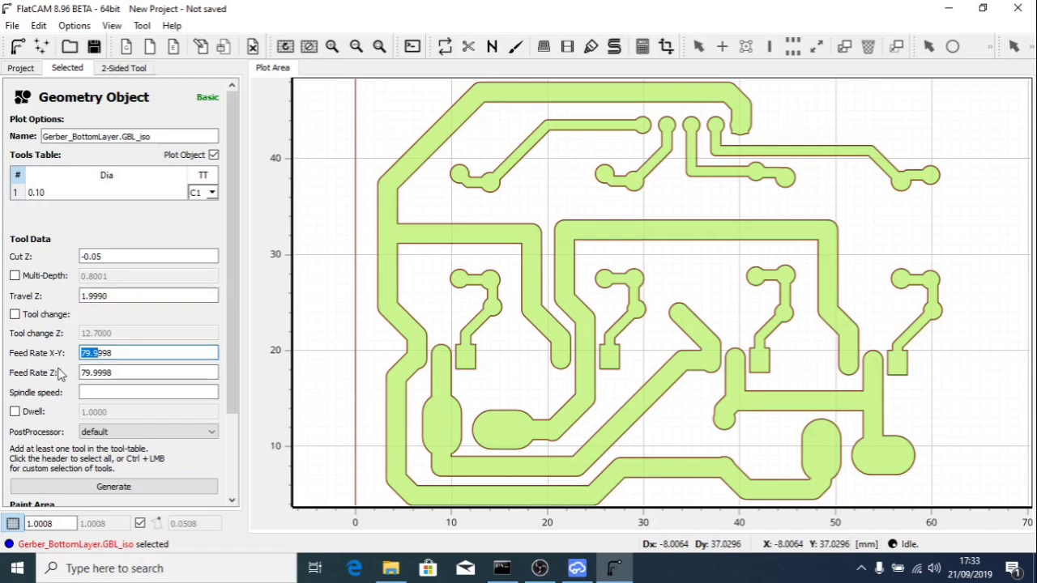
left_click(128, 353)
left_click_drag(128, 353, 35, 375)
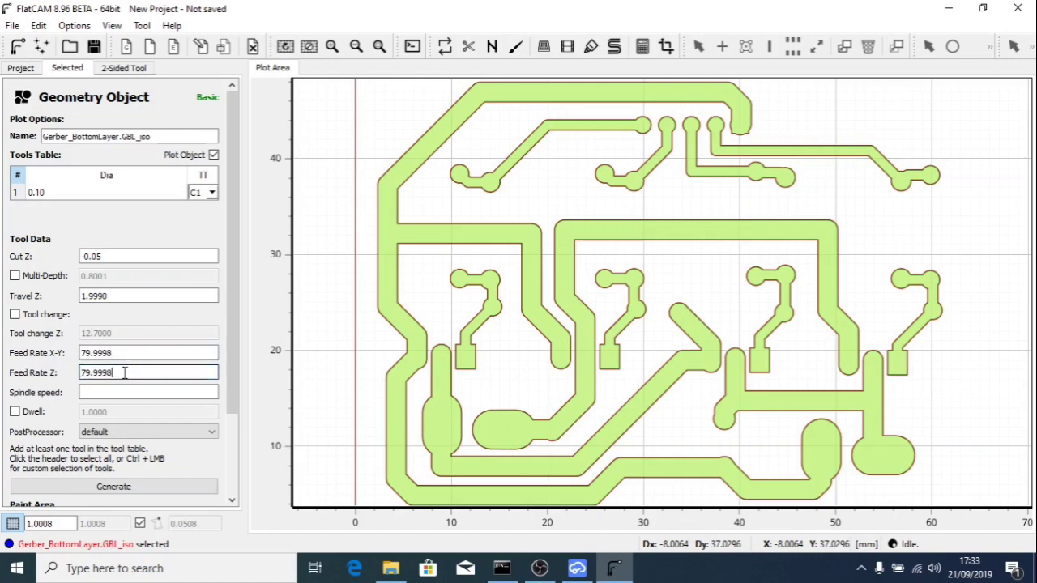
double_click(125, 353)
double_click(122, 372)
Set the isolation geometry's spindle speed to 5000 and generate its CNC job.
scroll(105, 357, "down", 1)
left_click(104, 346)
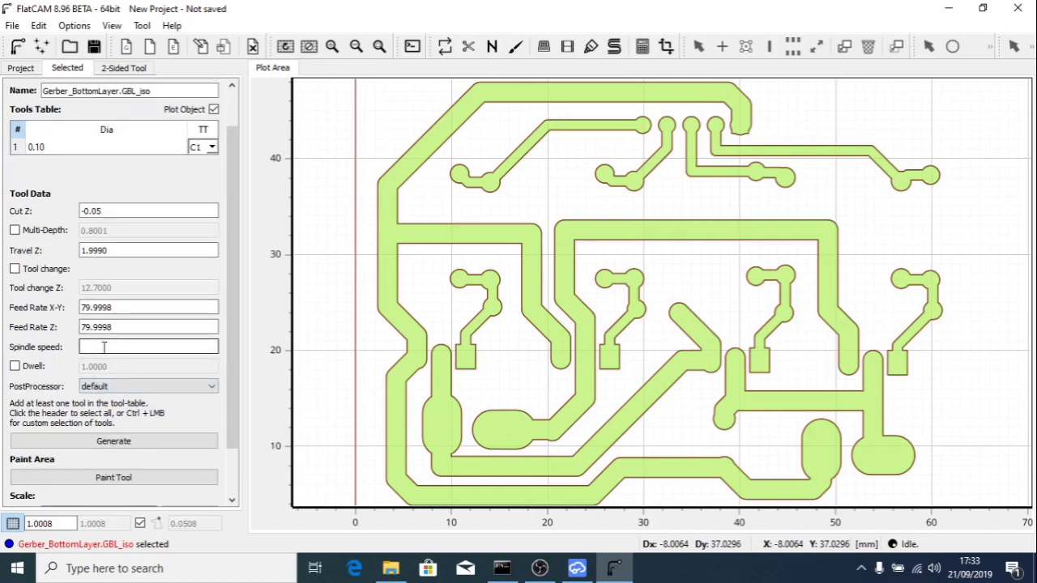
type("5000")
left_click_drag(235, 387, 238, 434)
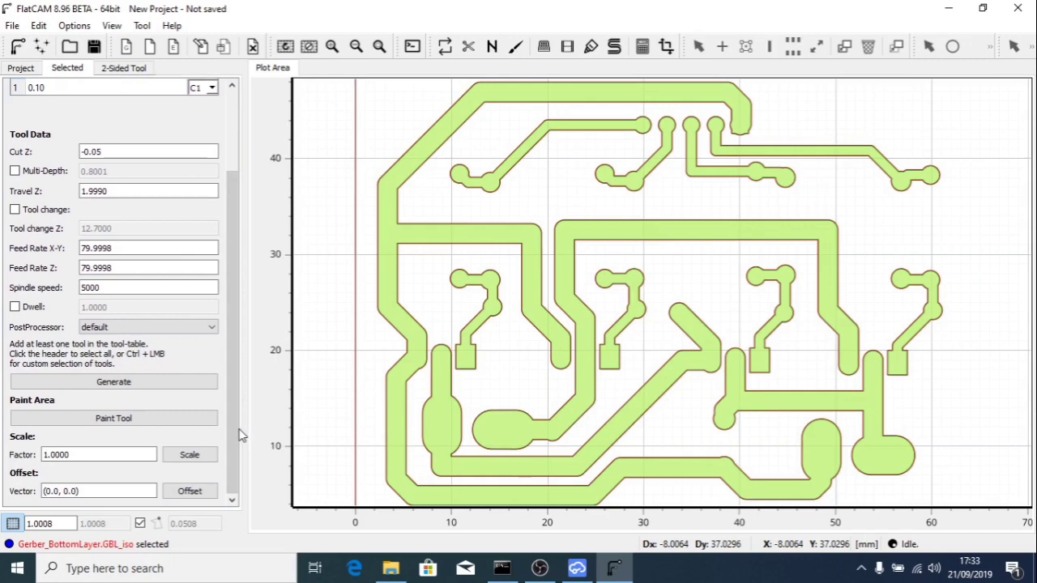
left_click(150, 384)
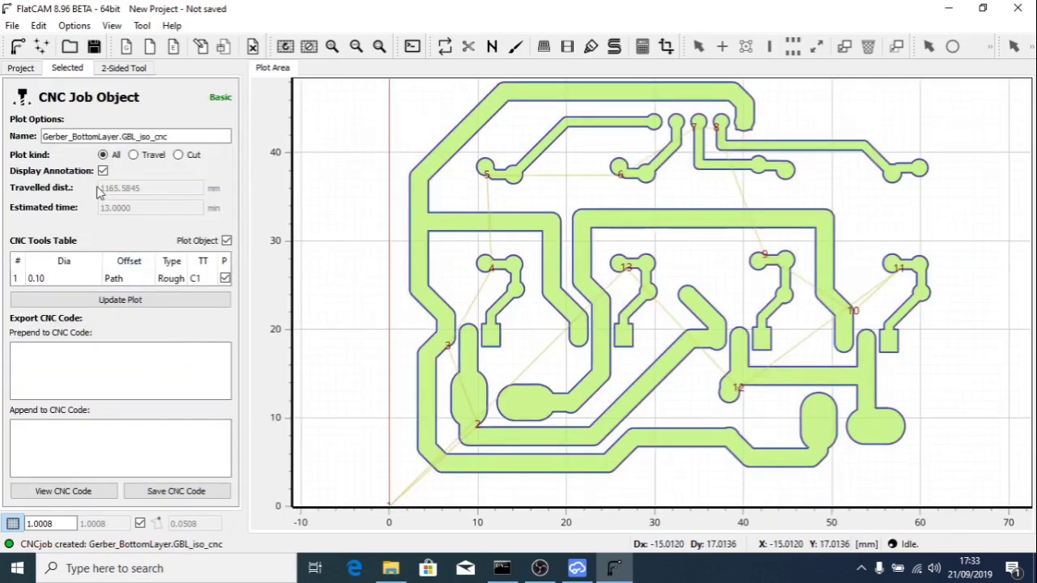
Save the isolation CNC code as jalur in the switching folder, replacing the existing file.
left_click(176, 491)
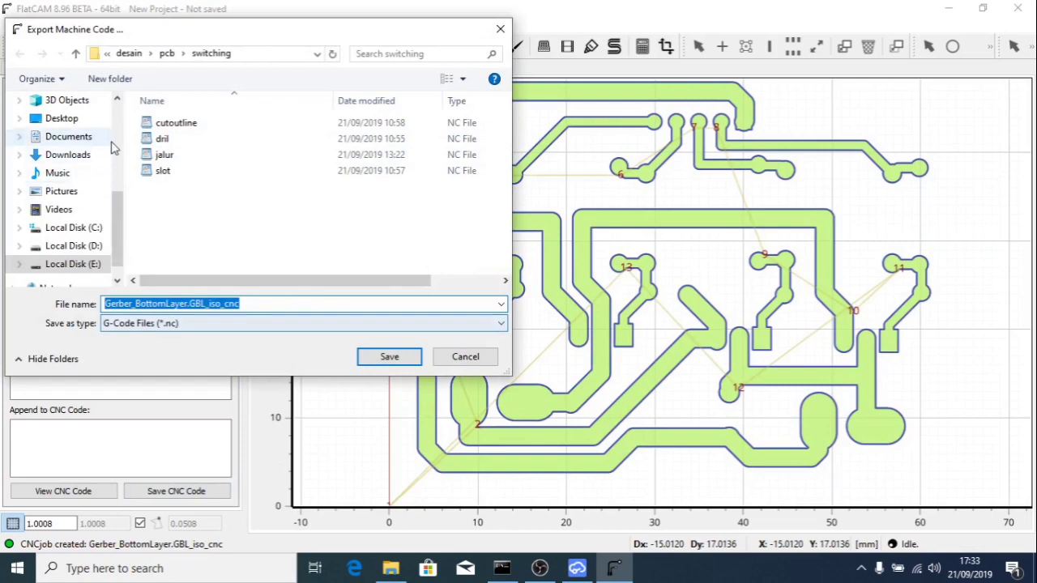
left_click(166, 155)
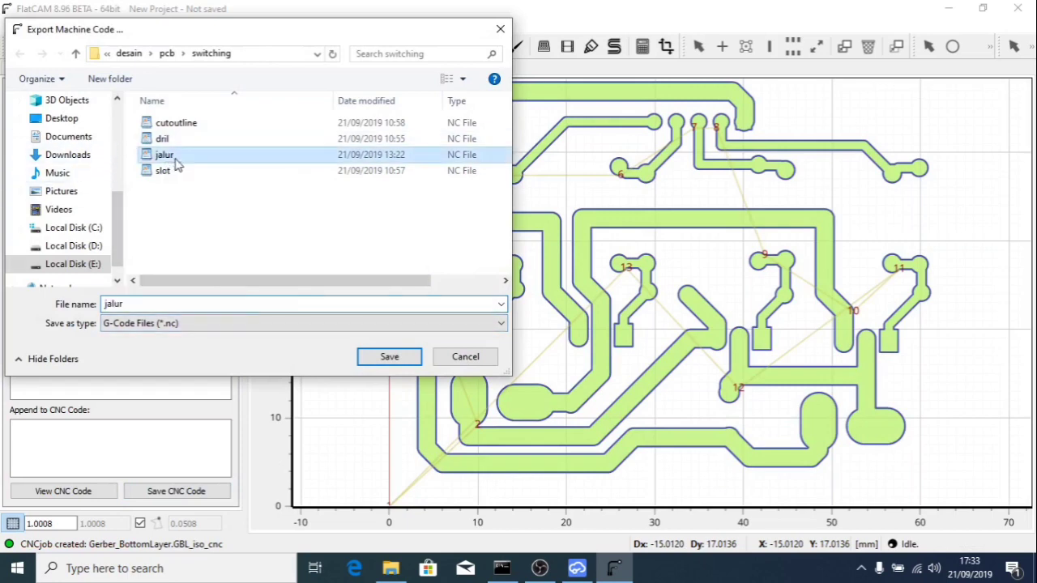
left_click(392, 359)
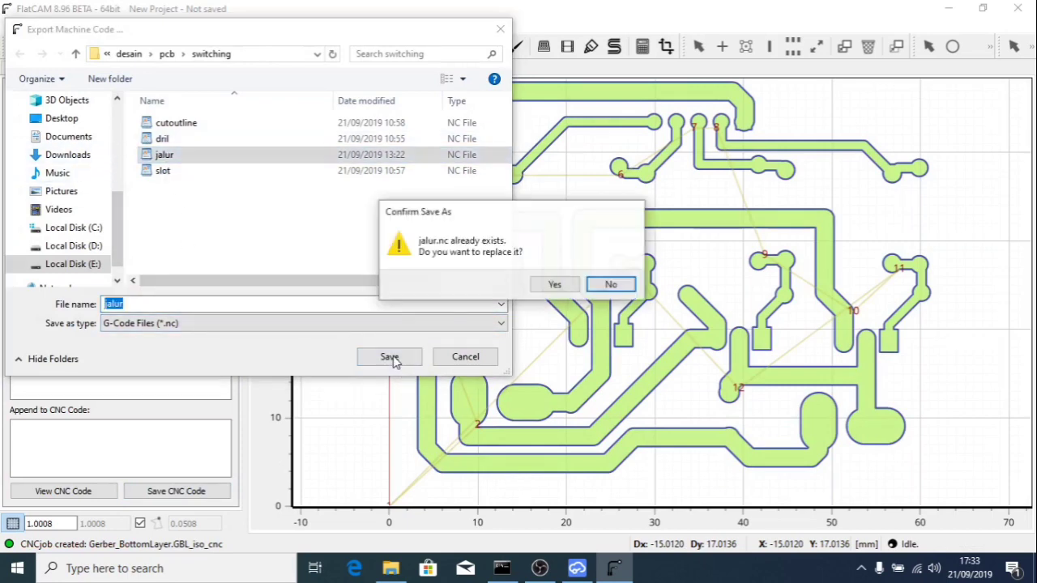
left_click(554, 284)
scroll(590, 344, "down", 2)
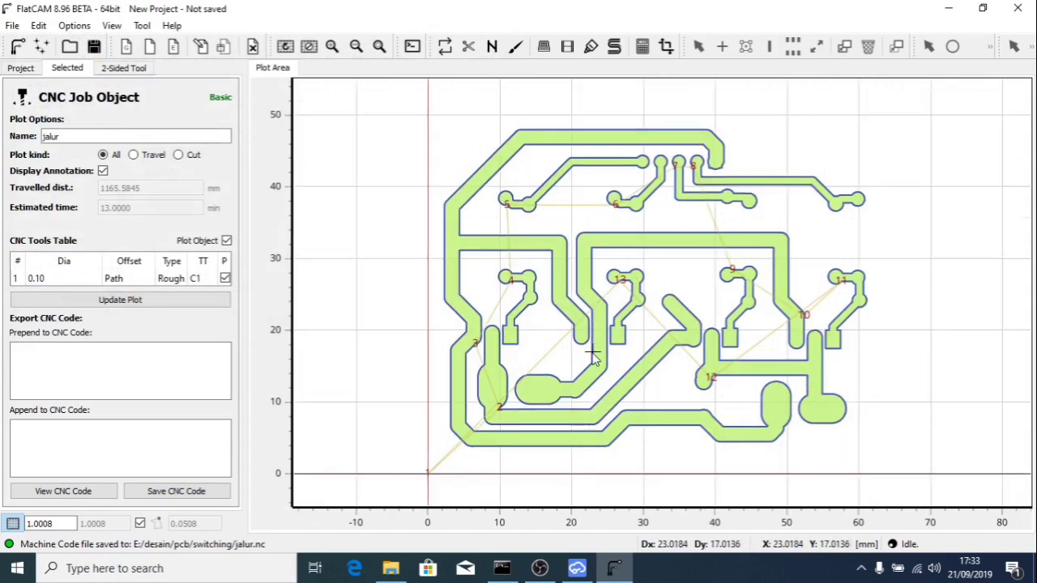
Open the Excellon drill file Gerber_Drill_PTH.DRL from the switching folder.
left_click(35, 68)
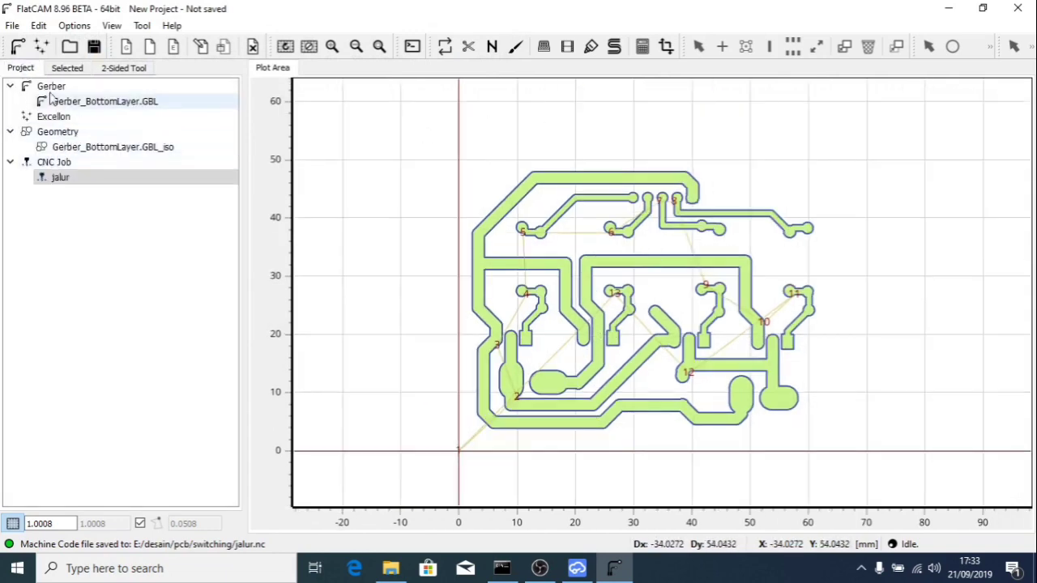
left_click(43, 49)
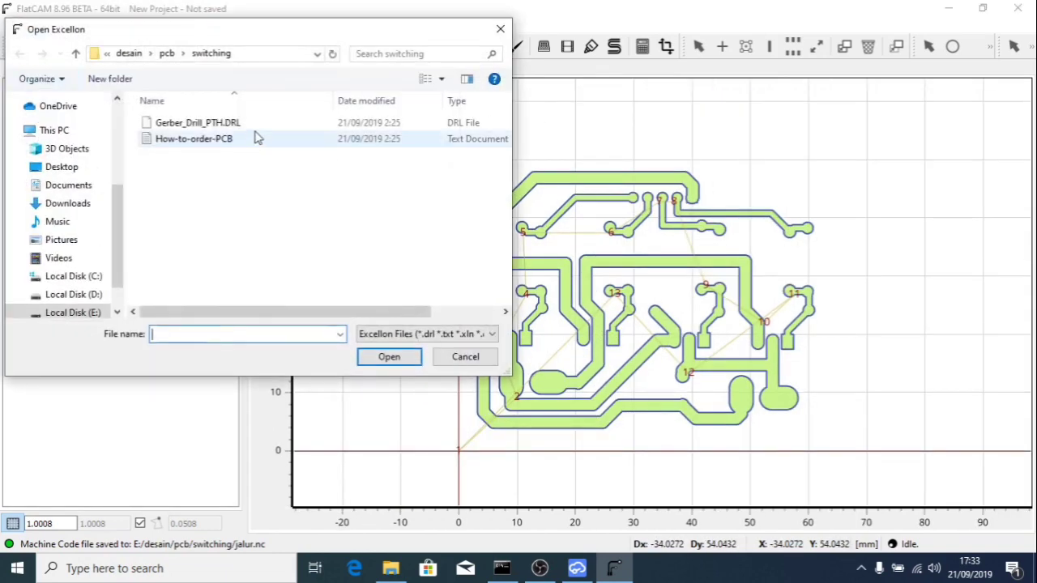
double_click(235, 123)
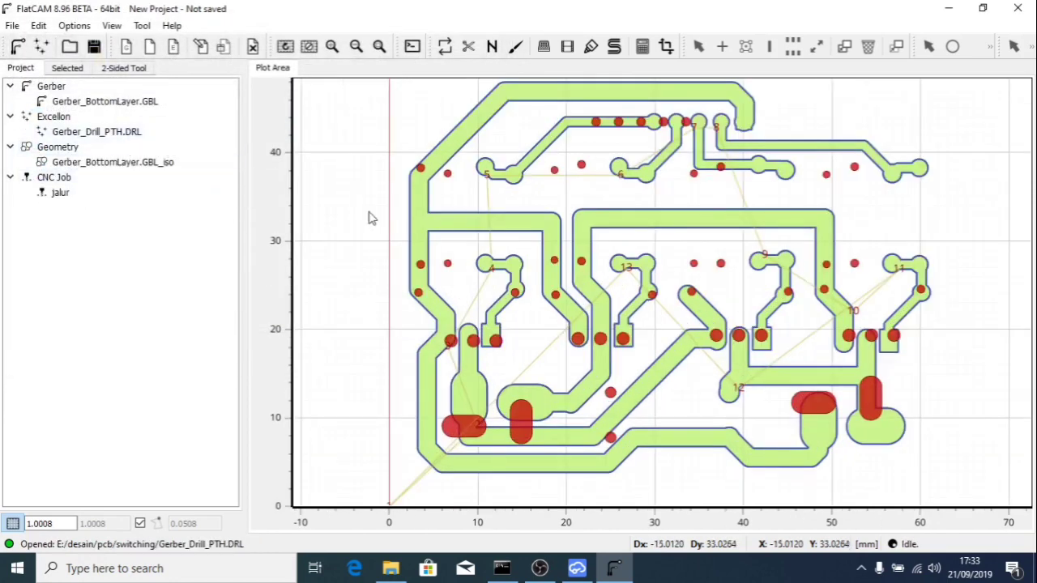
Mirror Gerber_Drill_PTH.DRL about the Y axis with the 2-Sided PCB tool, using Gerber_BottomLayer.GBL as the box reference.
left_click(142, 26)
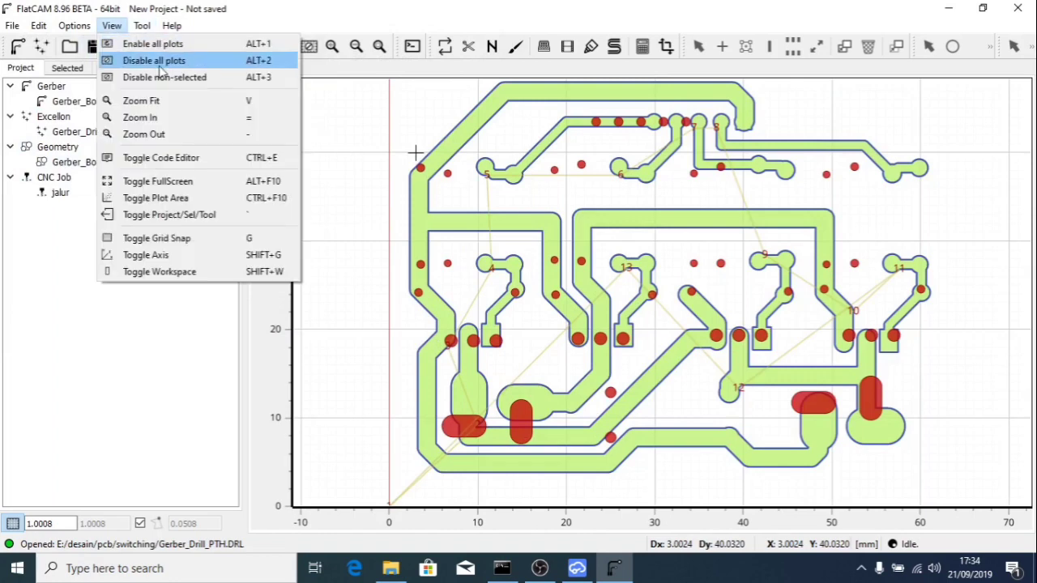
left_click(166, 61)
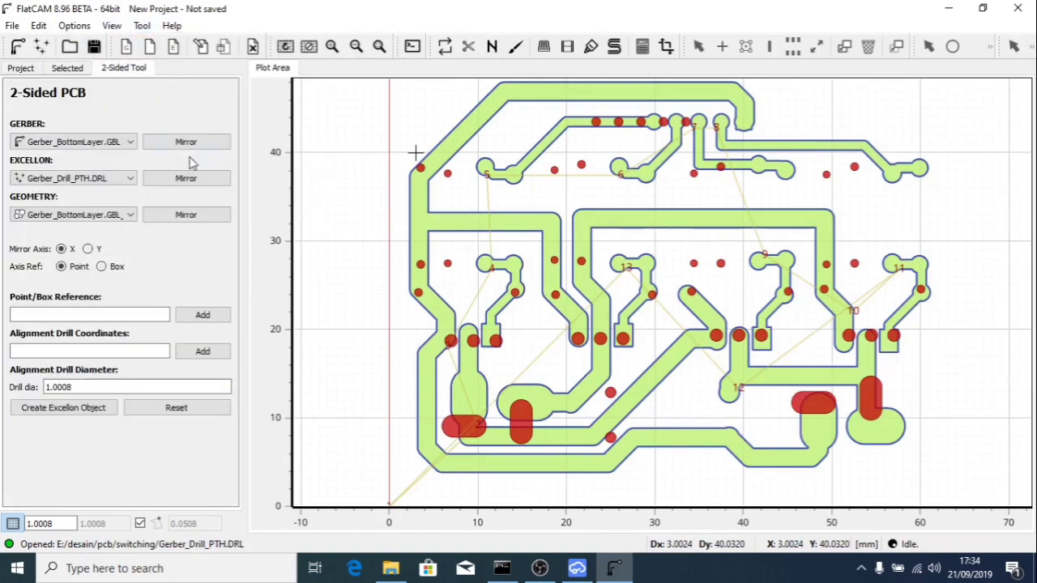
left_click(102, 267)
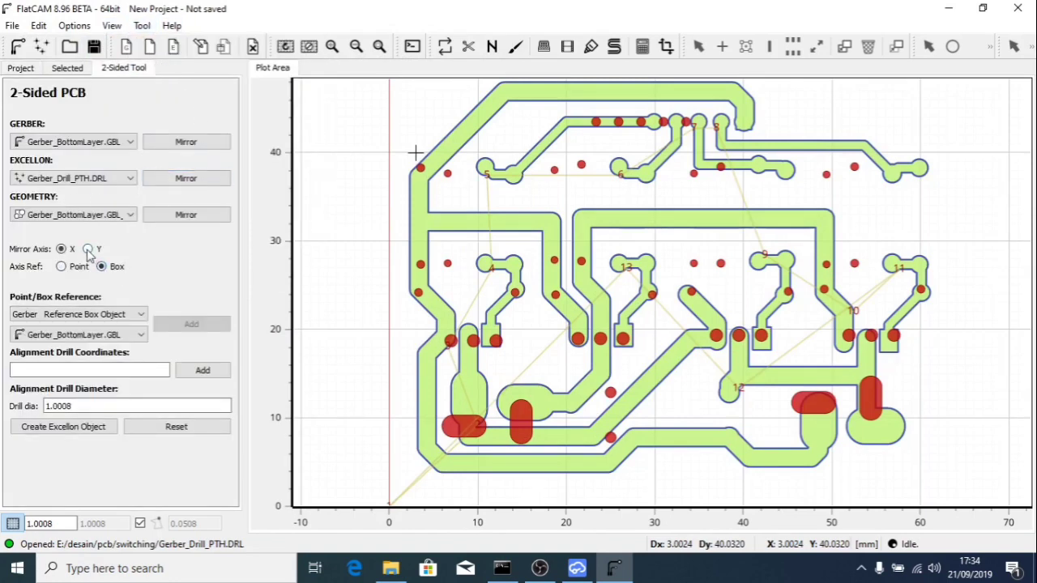
left_click(172, 180)
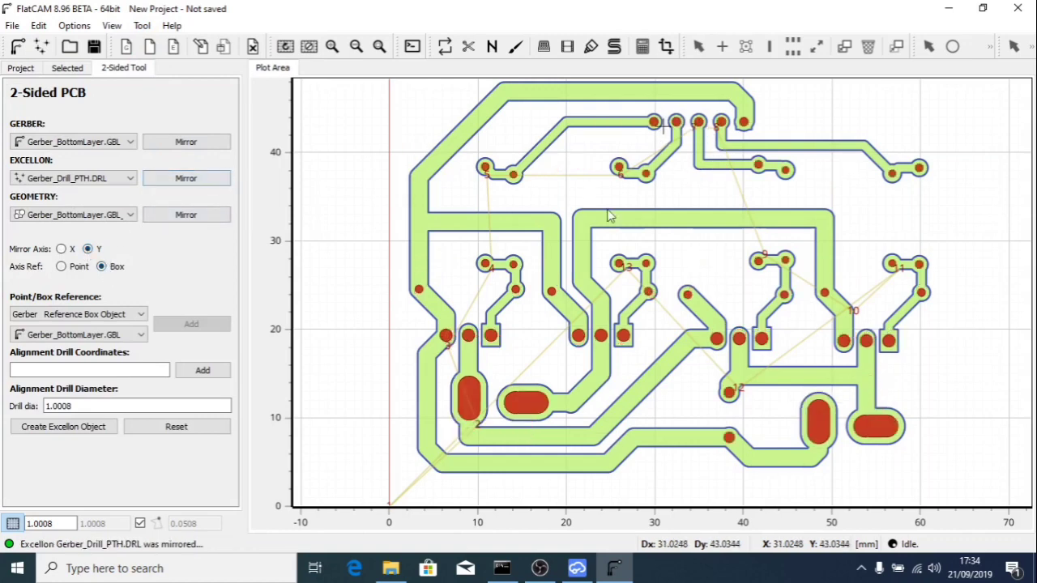
Open the properties of the Excellon object Gerber_Drill_PTH.DRL and set its Cut Z to -2.
left_click(21, 68)
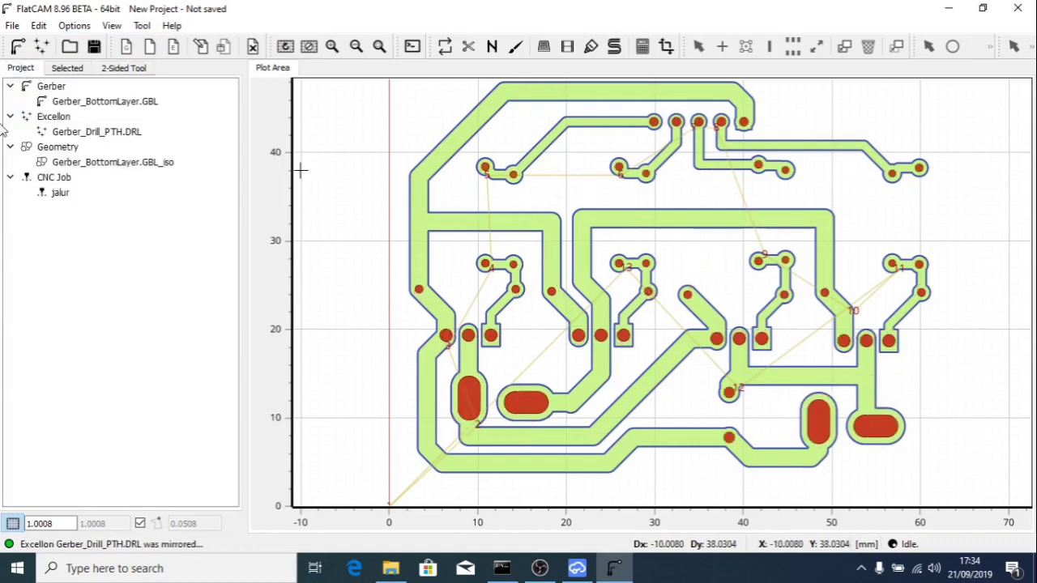
double_click(103, 135)
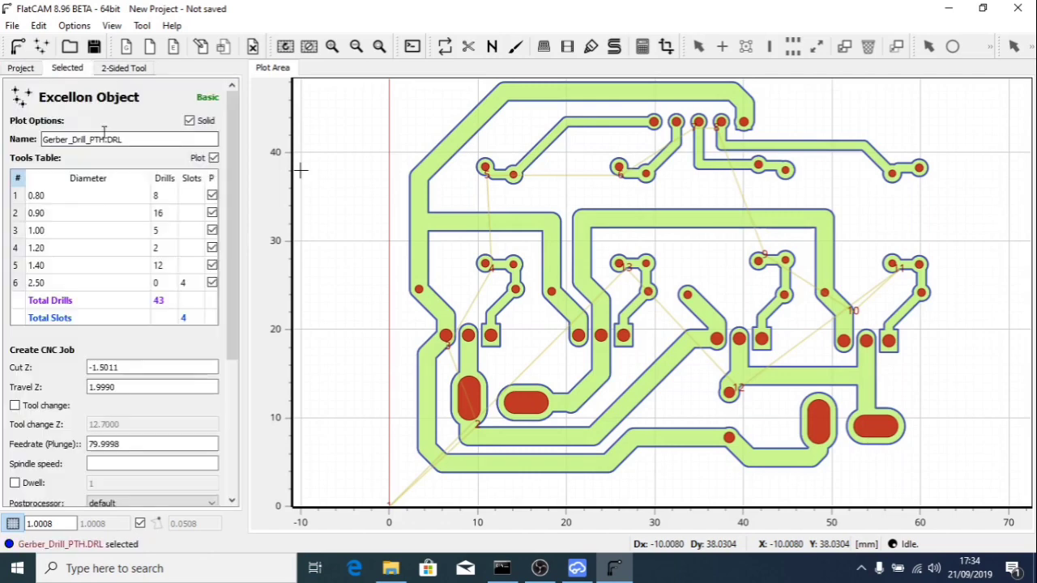
left_click_drag(232, 256, 232, 281)
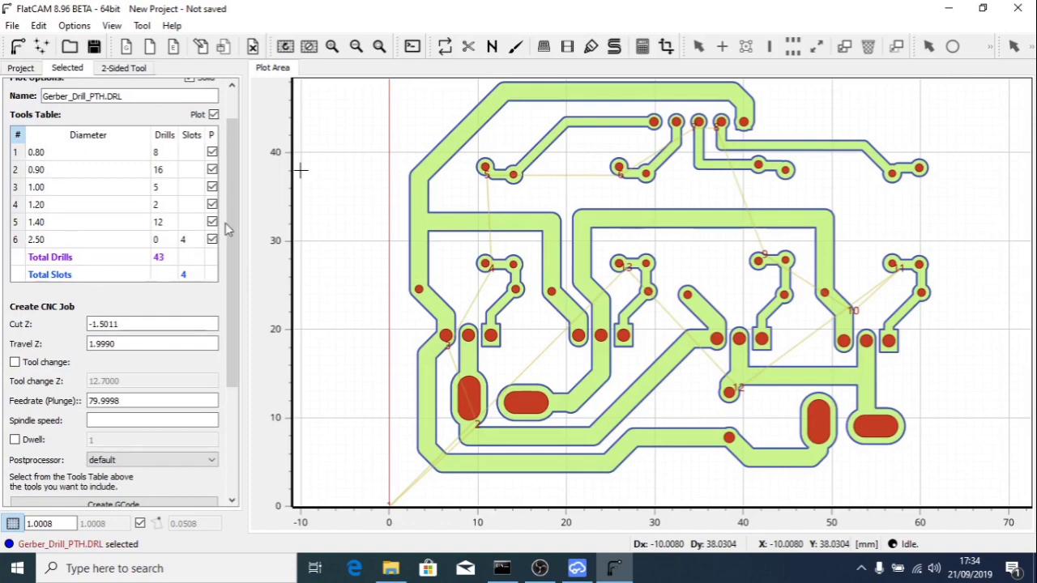
left_click_drag(233, 227, 232, 299)
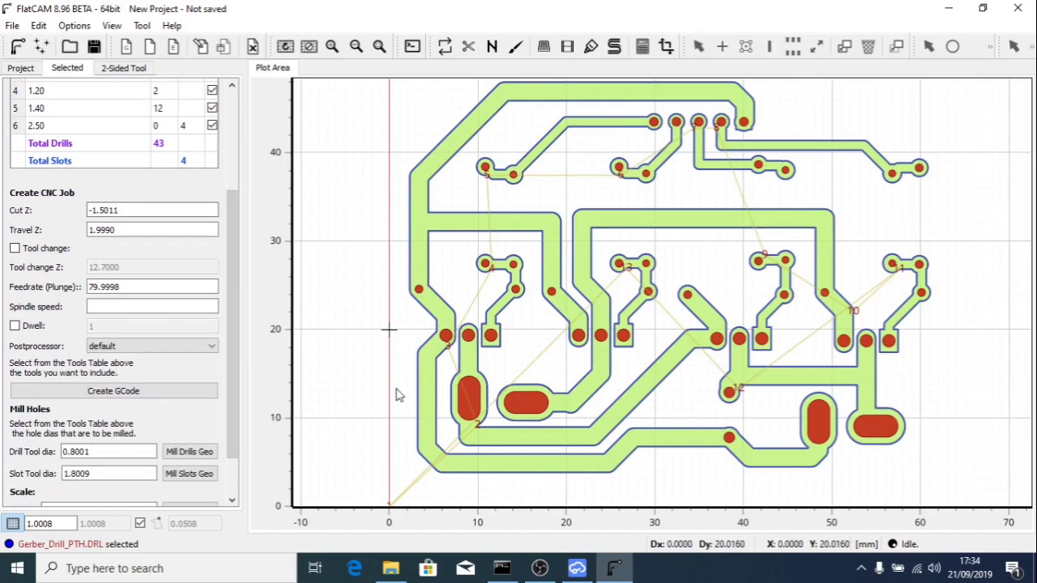
scroll(211, 267, "down", 1)
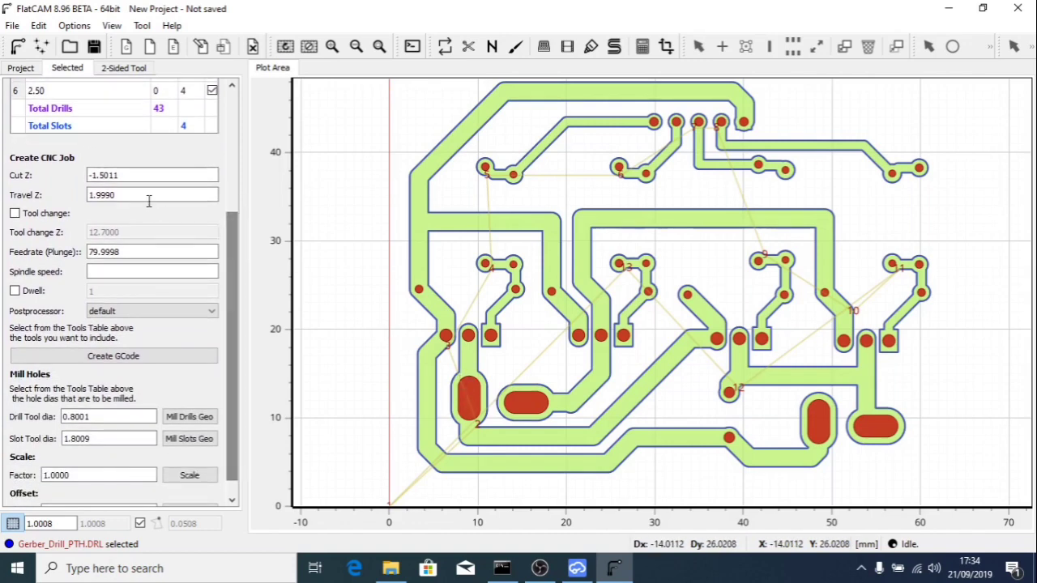
left_click(127, 174)
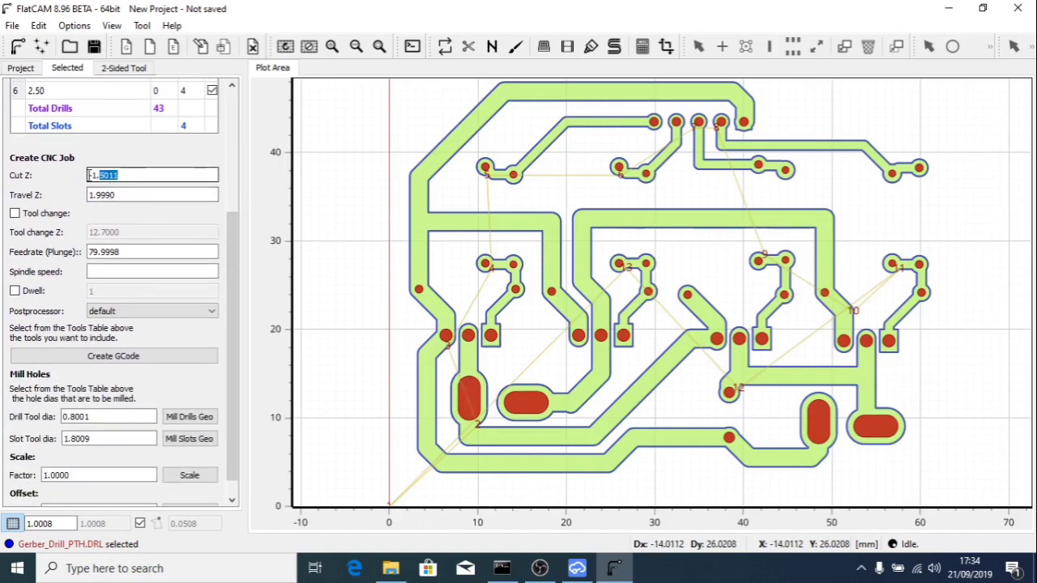
left_click_drag(94, 175, 141, 175)
type("2")
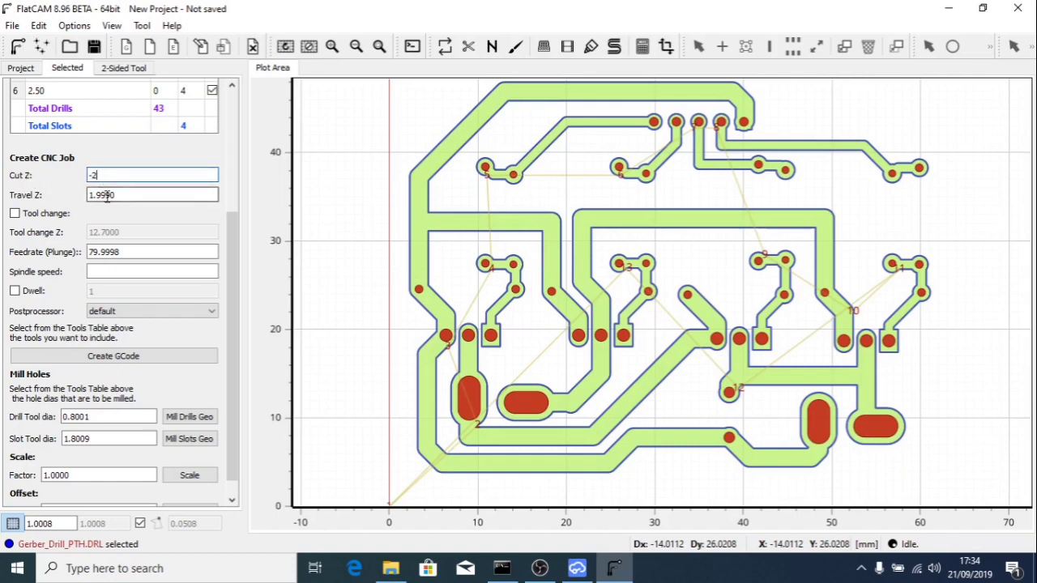
Set the drill job's Travel Z to 1 and its spindle speed to 5000.
left_click_drag(90, 195, 58, 199)
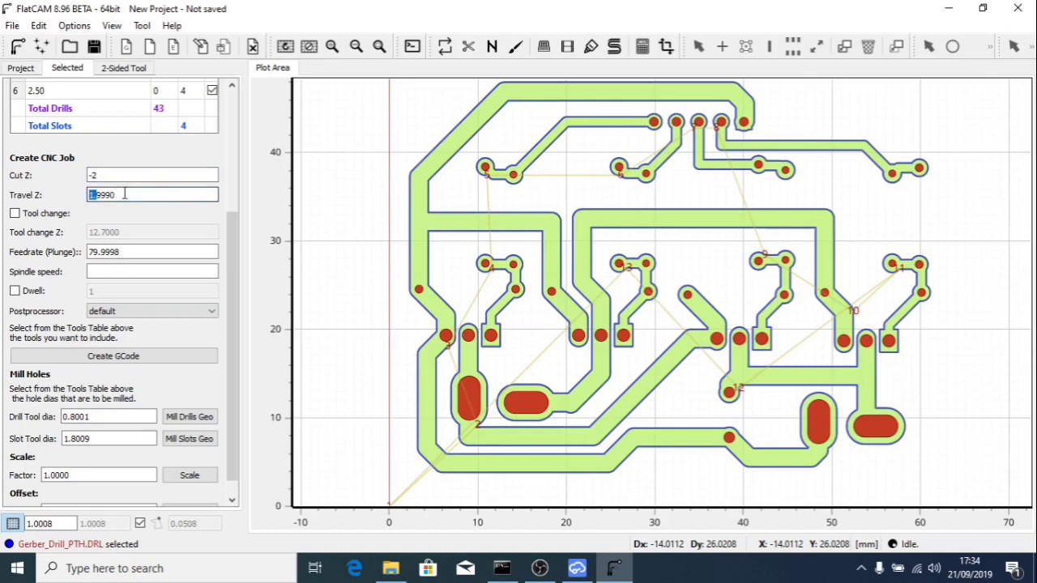
left_click_drag(134, 196, 78, 197)
type("1")
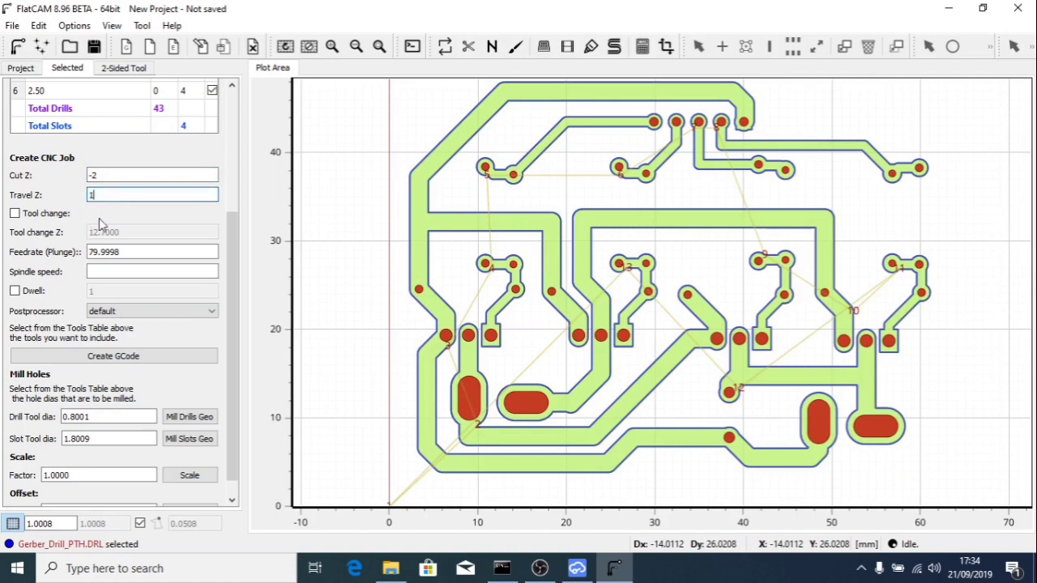
left_click(111, 270)
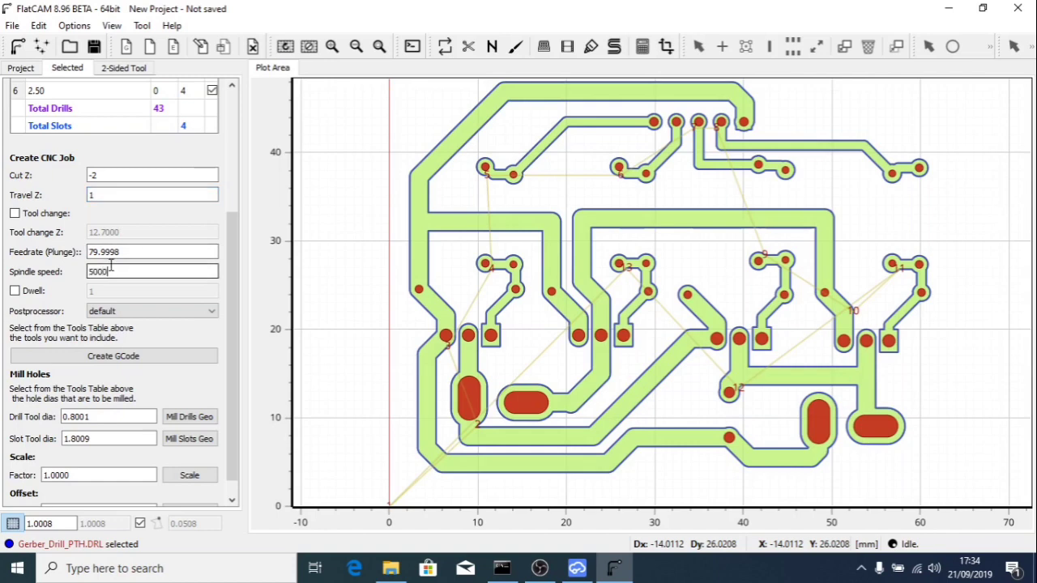
double_click(100, 272)
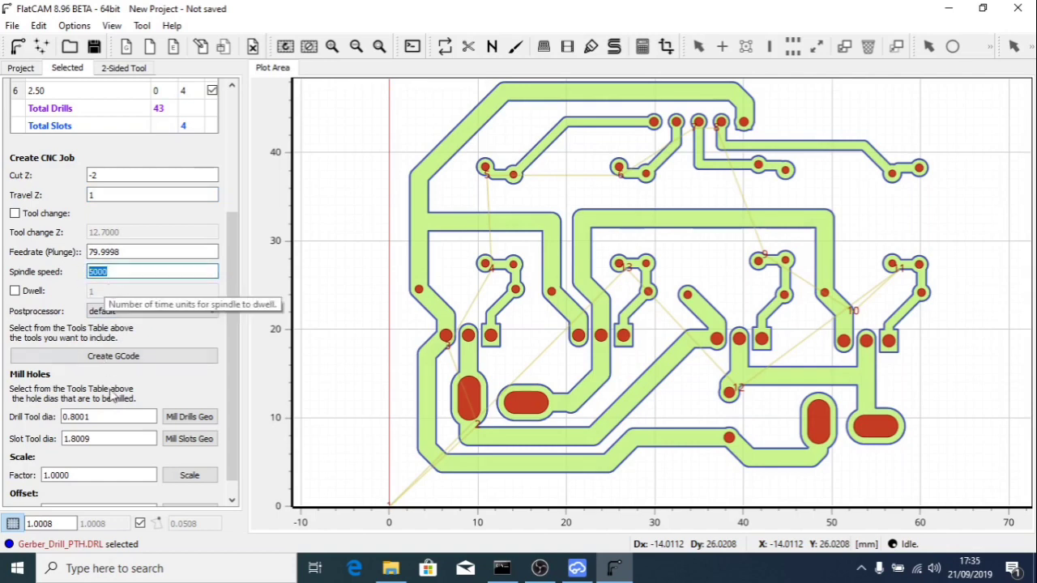
Set the hole-milling drill tool diameter to 0.8 and the slot tool diameter to 1.
left_click(99, 417)
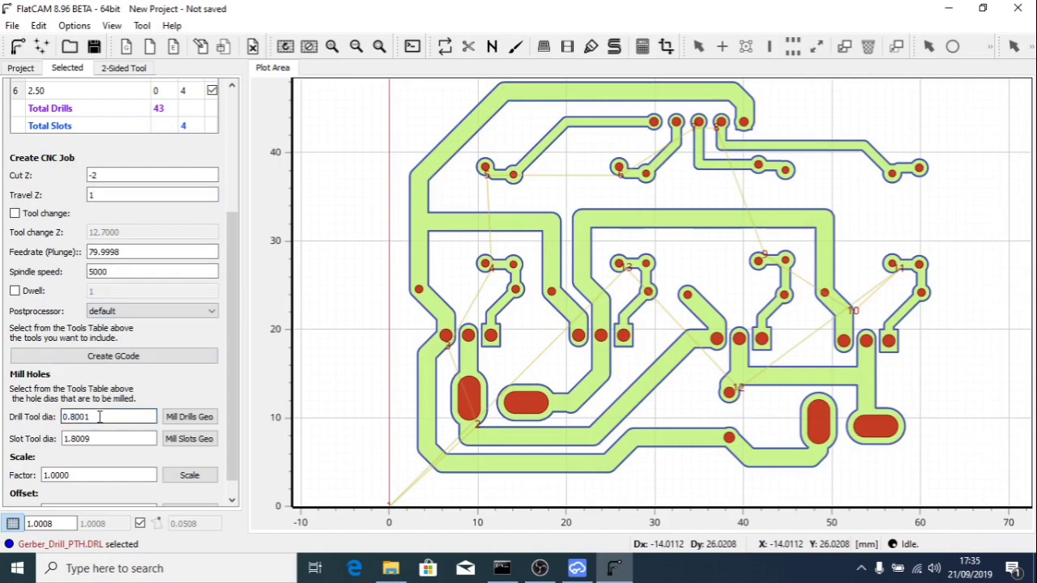
left_click_drag(99, 416, 75, 416)
key("BackSpace")
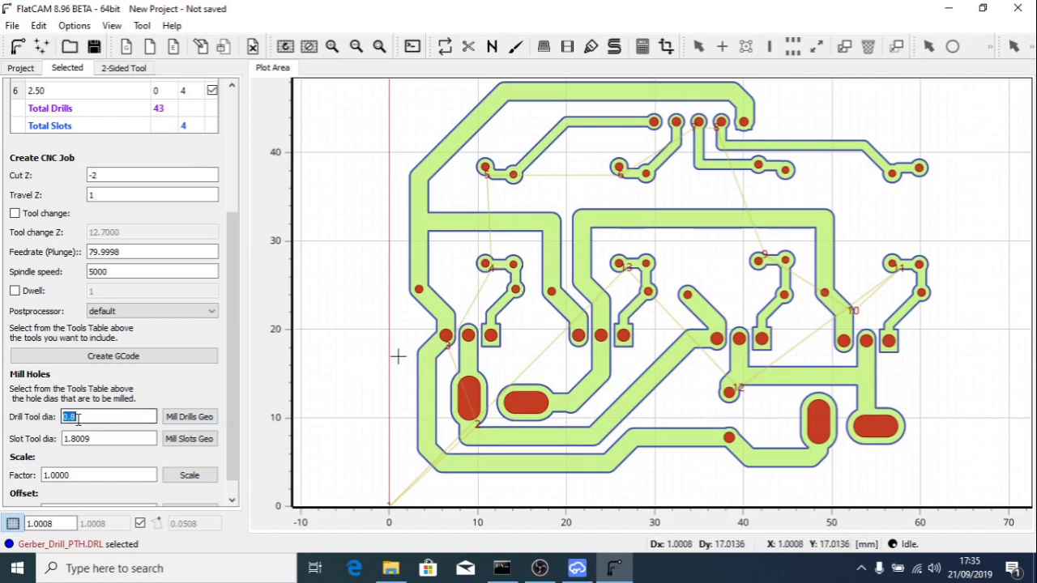
left_click(103, 441)
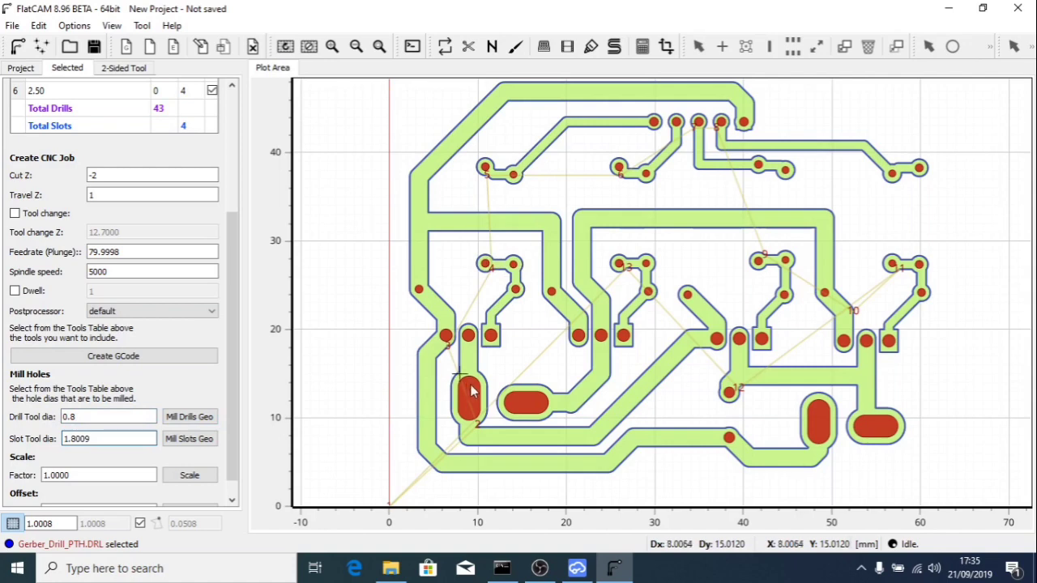
left_click(115, 443)
type("1")
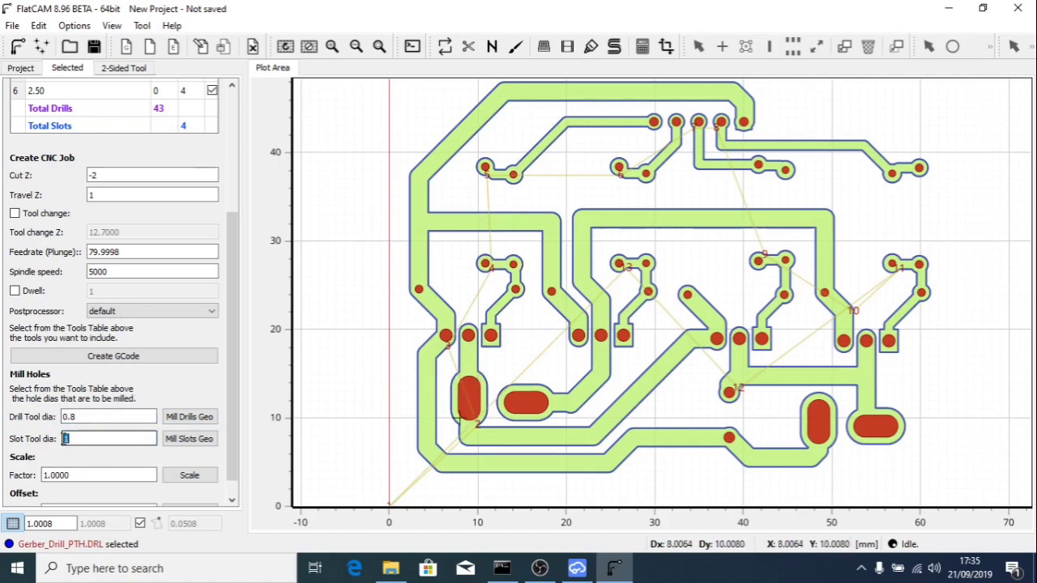
left_click(84, 416)
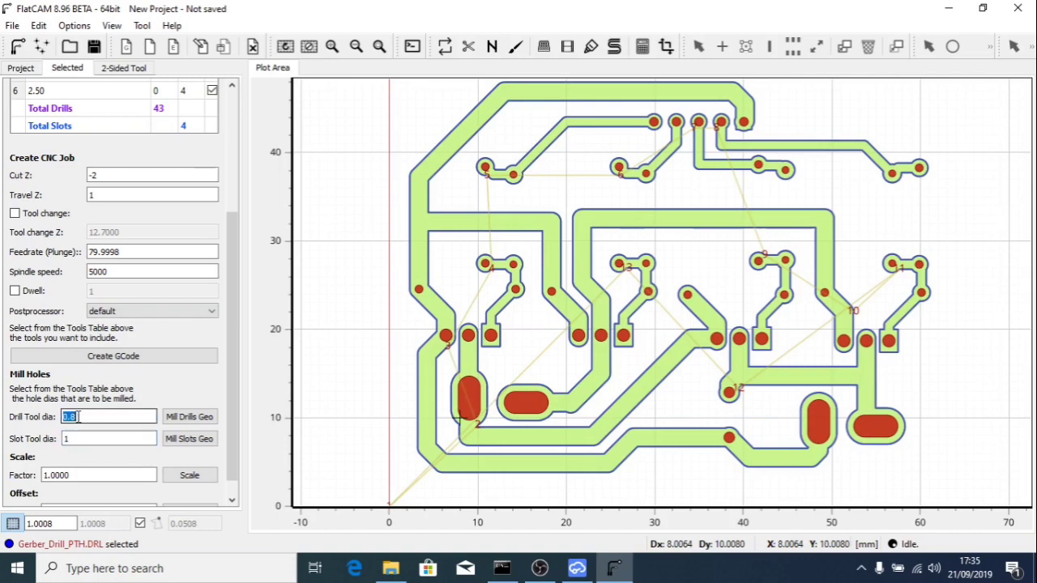
left_click(80, 438)
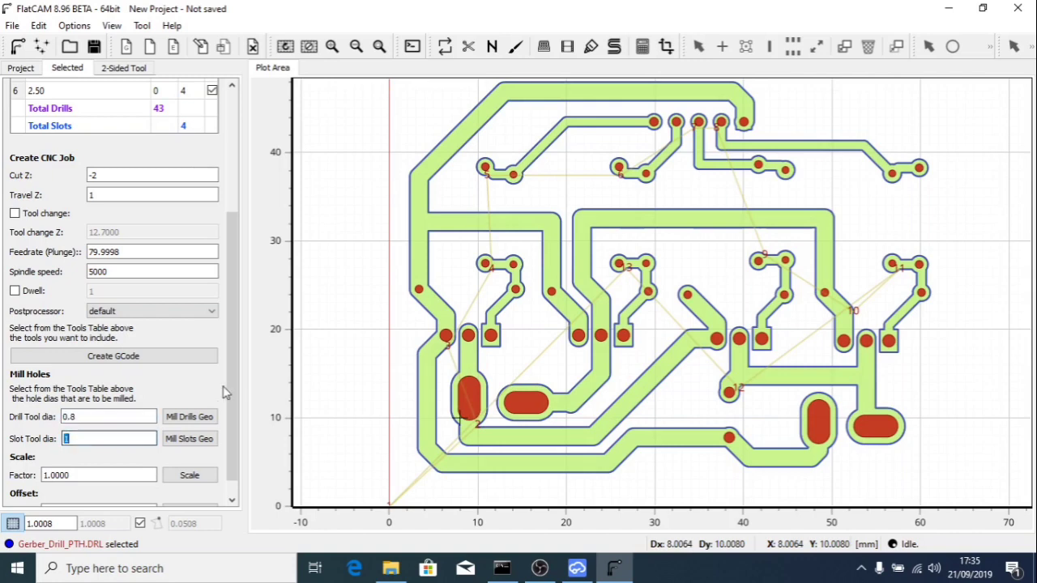
Hide the 2.50 slot tool in the plot, select all tools in the table, and create the drill-milling geometry.
scroll(225, 392, "down", 1)
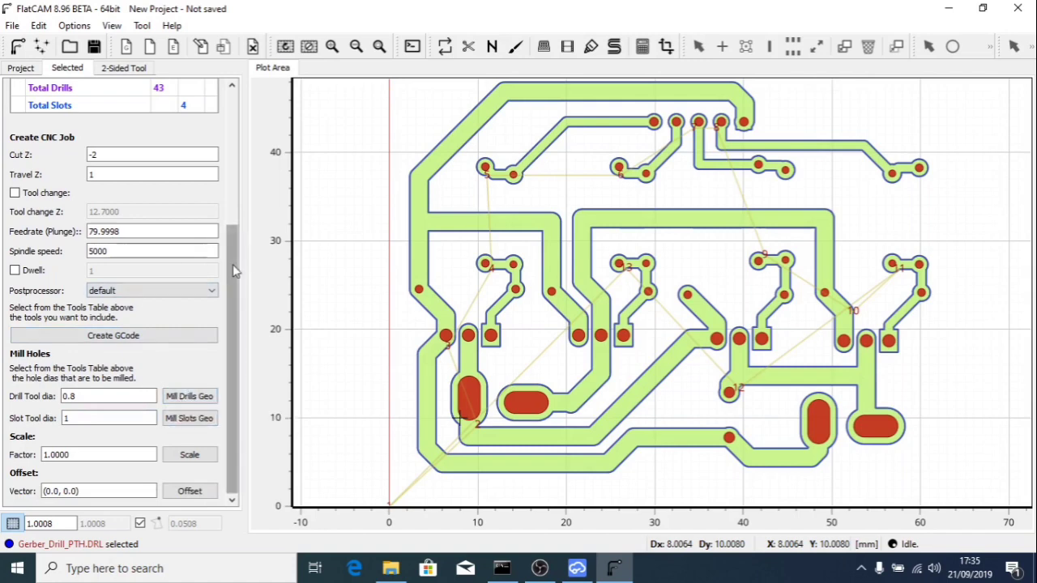
left_click_drag(232, 272, 243, 163)
left_click(212, 242)
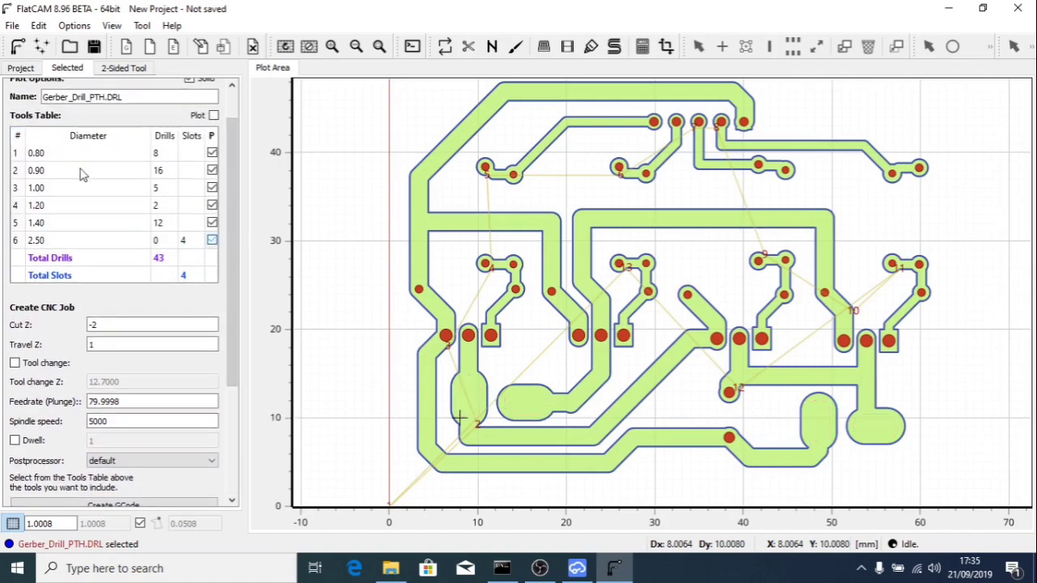
left_click(19, 137)
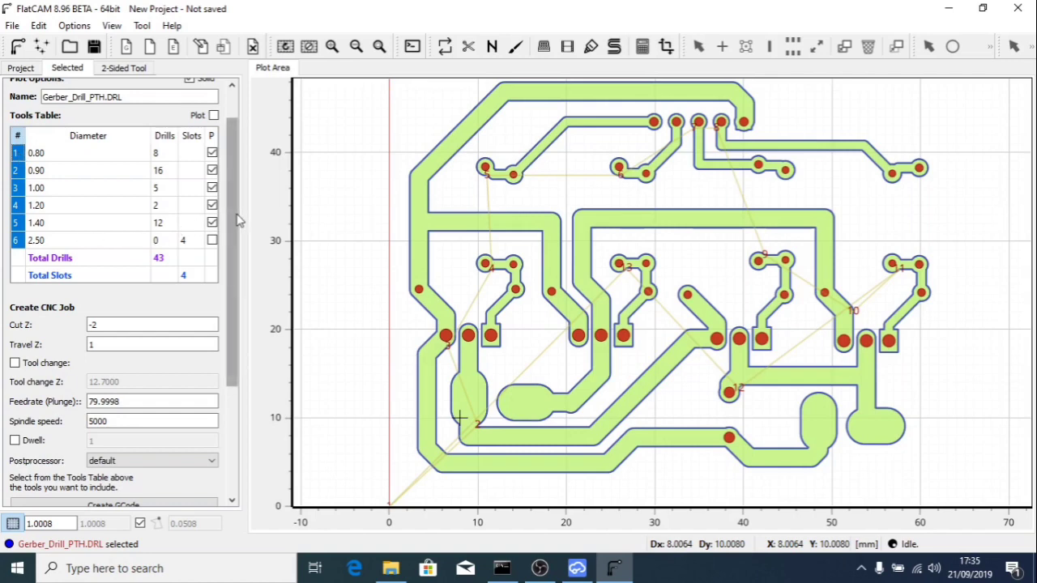
left_click_drag(235, 214, 229, 305)
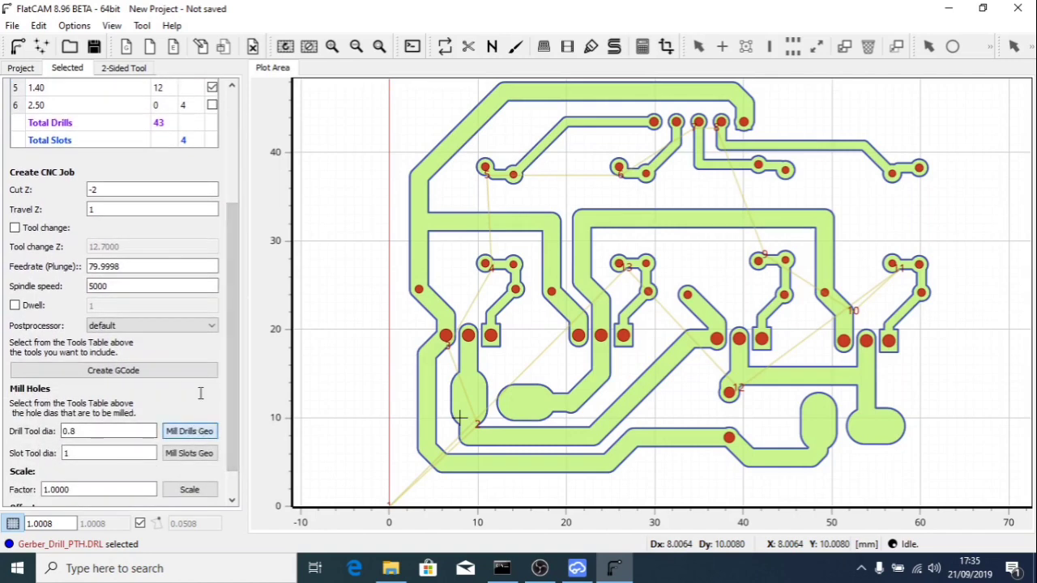
left_click(188, 431)
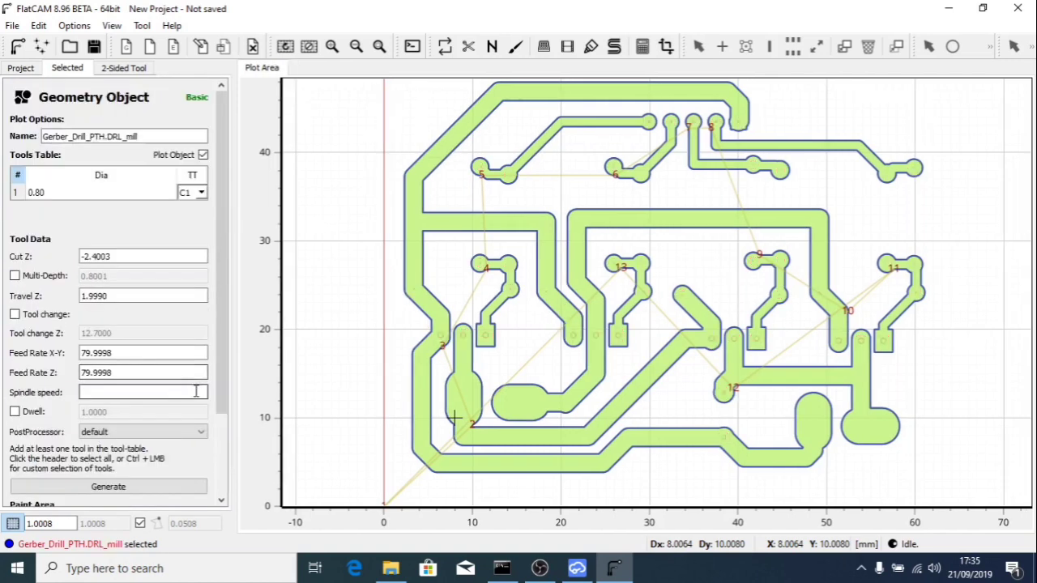
Set the drill-milling geometry's Cut Z to -2, Travel Z to 1 and spindle speed to 5000, and generate its CNC job.
left_click(107, 254)
type("-2")
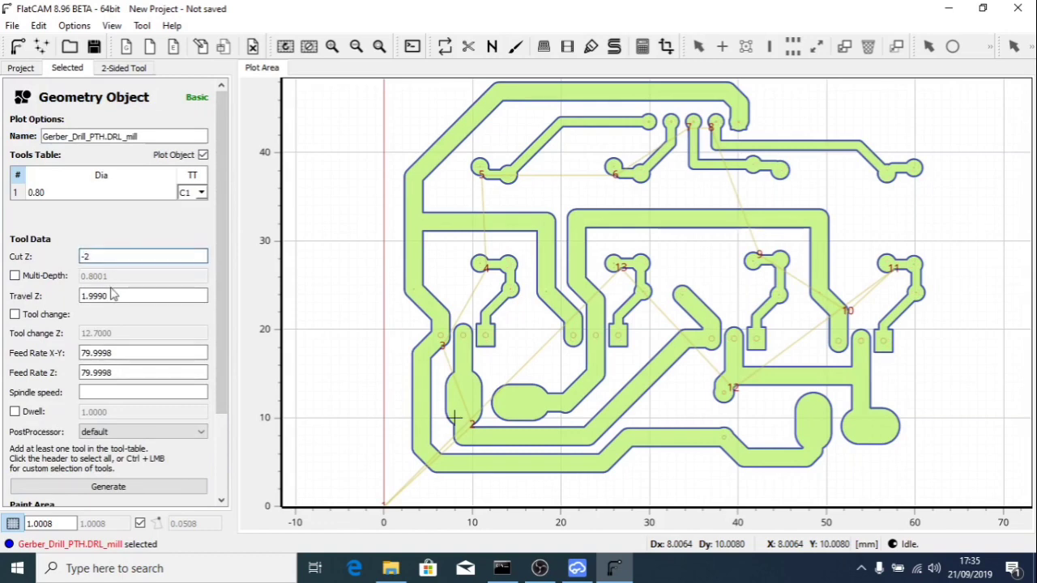
left_click(111, 294)
type("1")
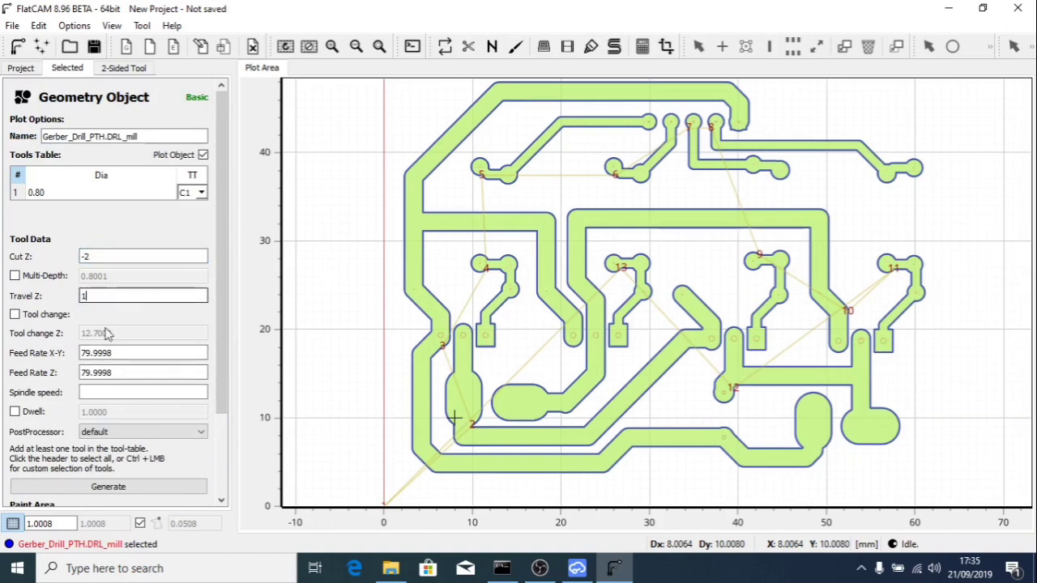
left_click(120, 391)
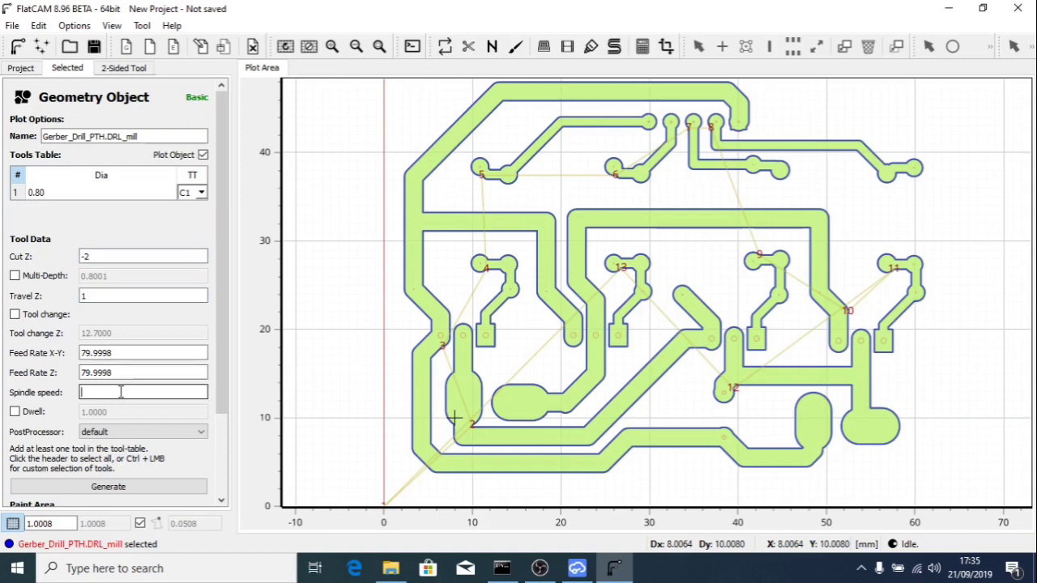
left_click_drag(220, 363, 211, 422)
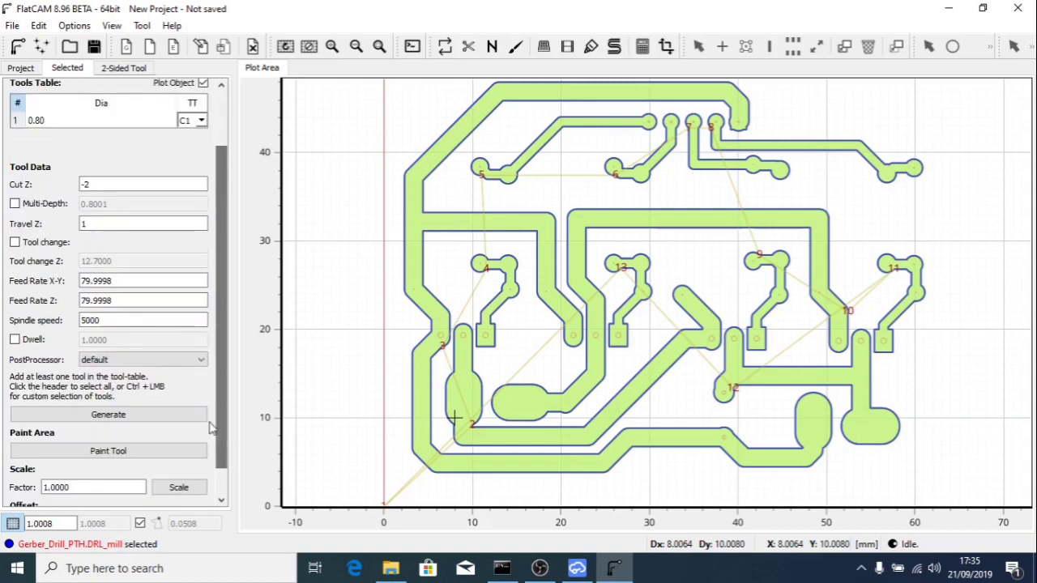
left_click(167, 414)
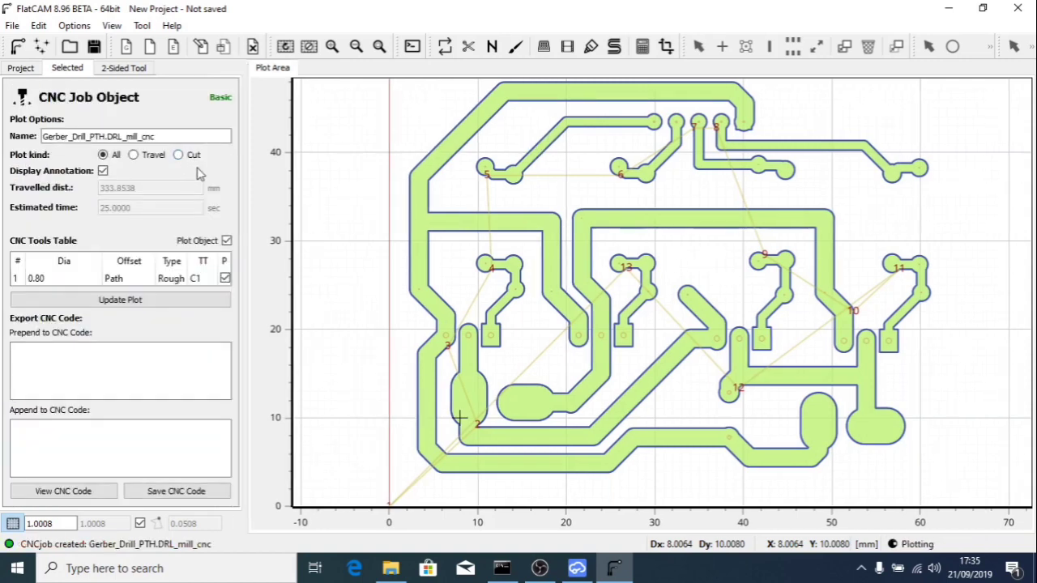
Export the drill-milling job's G-code to the switching folder as dril.nc, replacing the existing file.
left_click(185, 492)
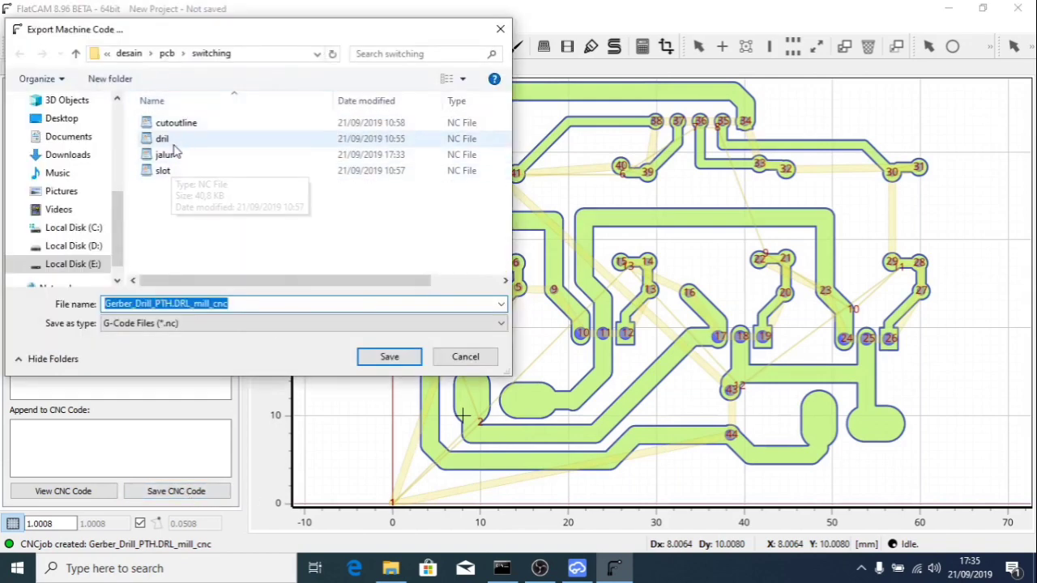
left_click(179, 141)
left_click(388, 357)
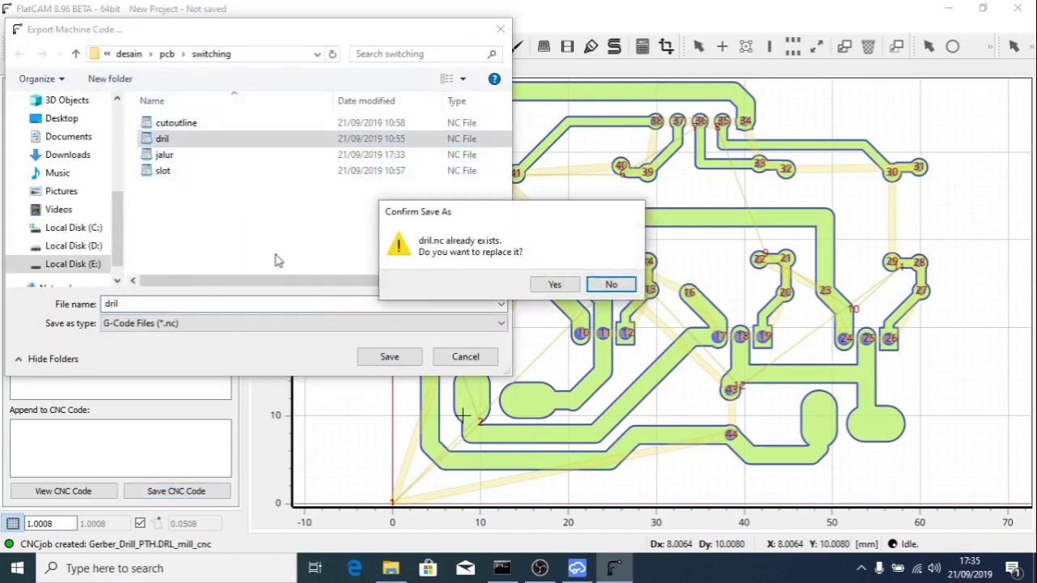
left_click(551, 284)
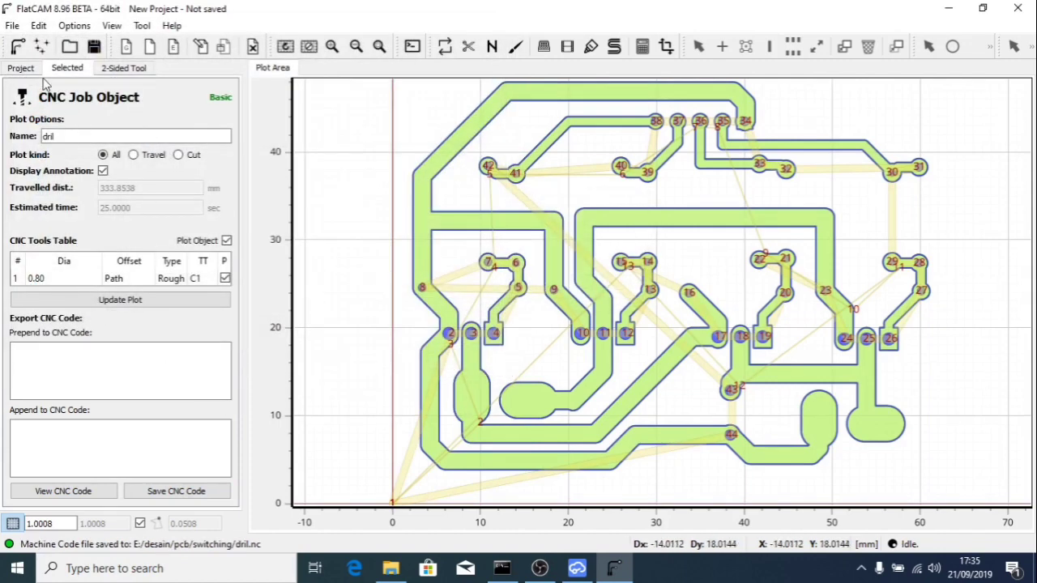
Reopen the properties of the Excellon object Gerber_Drill_PTH.DRL and plot its 2.50 slot tool.
left_click(21, 69)
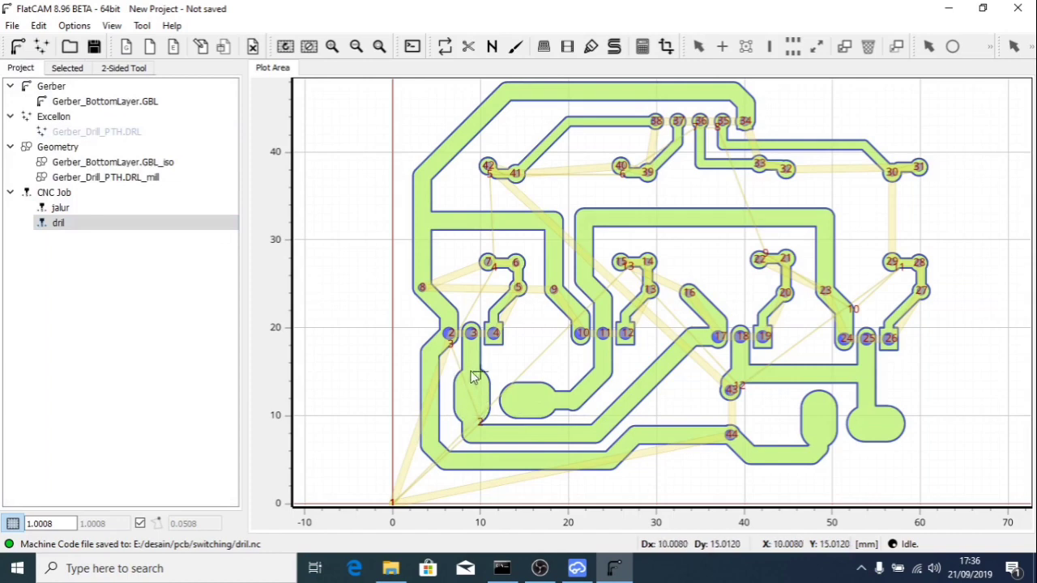
double_click(124, 178)
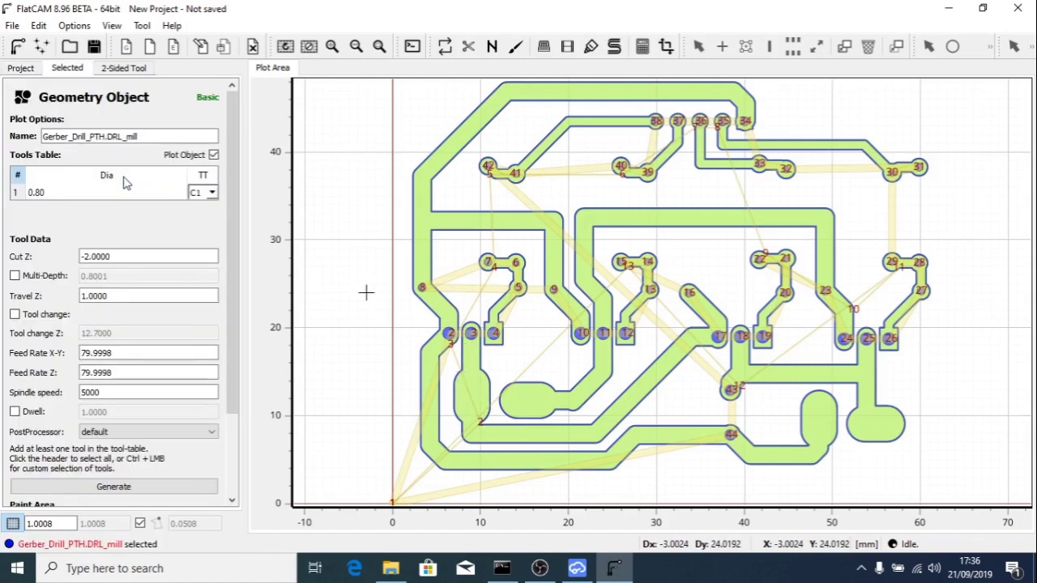
left_click(20, 68)
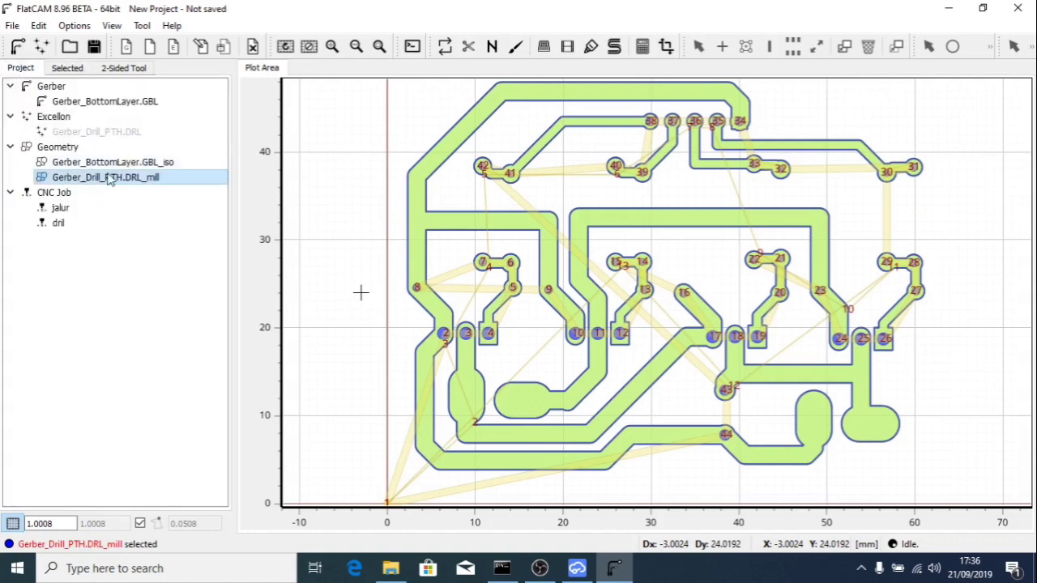
double_click(130, 132)
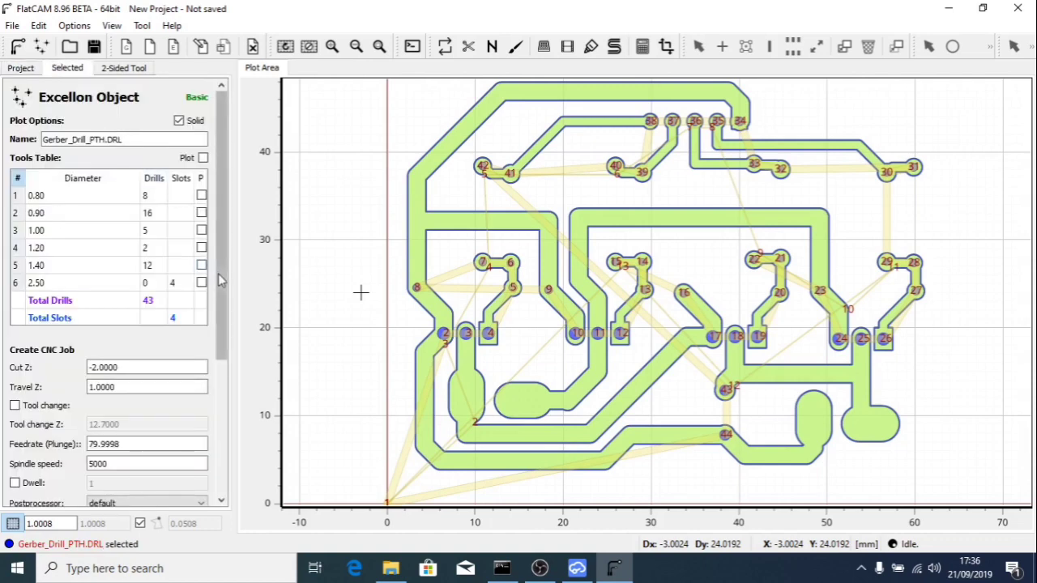
left_click(201, 282)
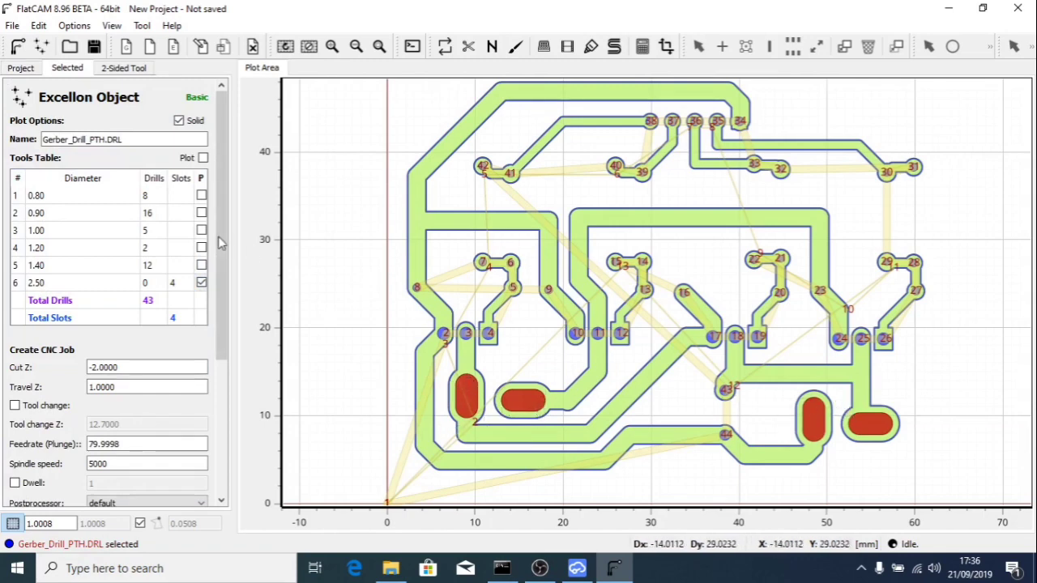
Select only the 2.50 slot tool in the Excellon tools table and create the slot-milling geometry from it.
scroll(96, 235, "down", 3)
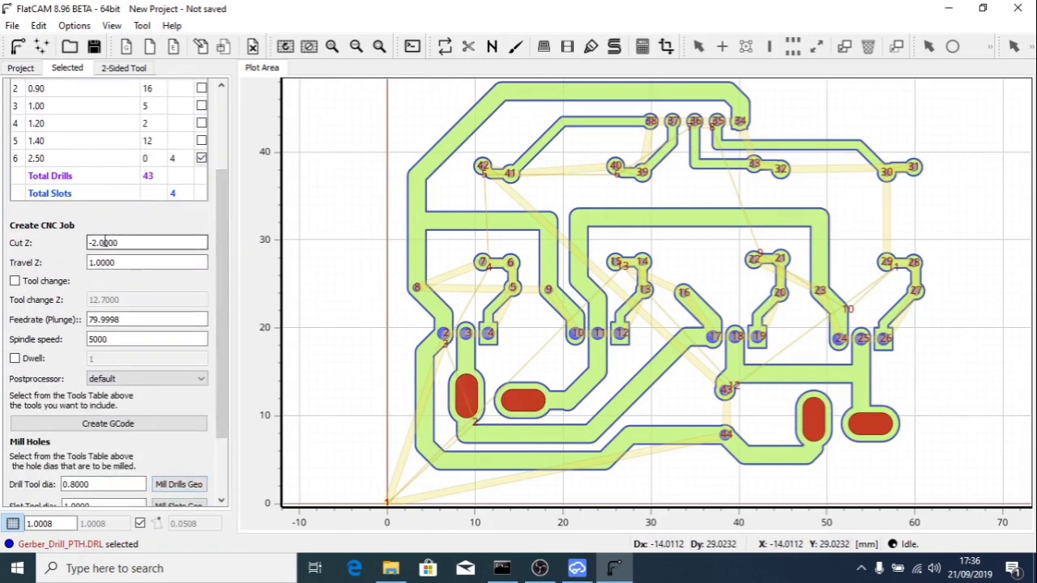
left_click(107, 262)
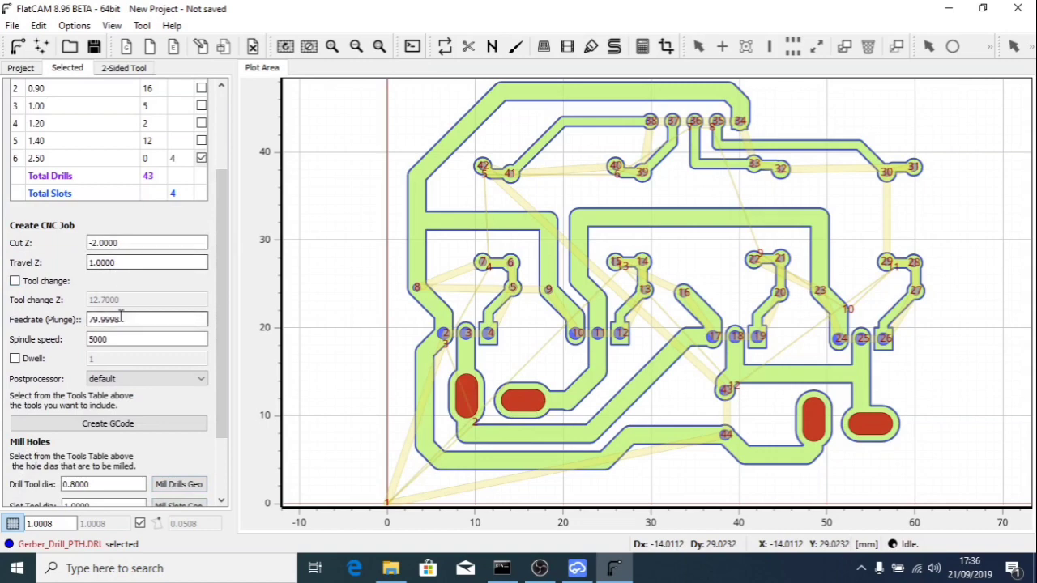
left_click_drag(223, 361, 223, 399)
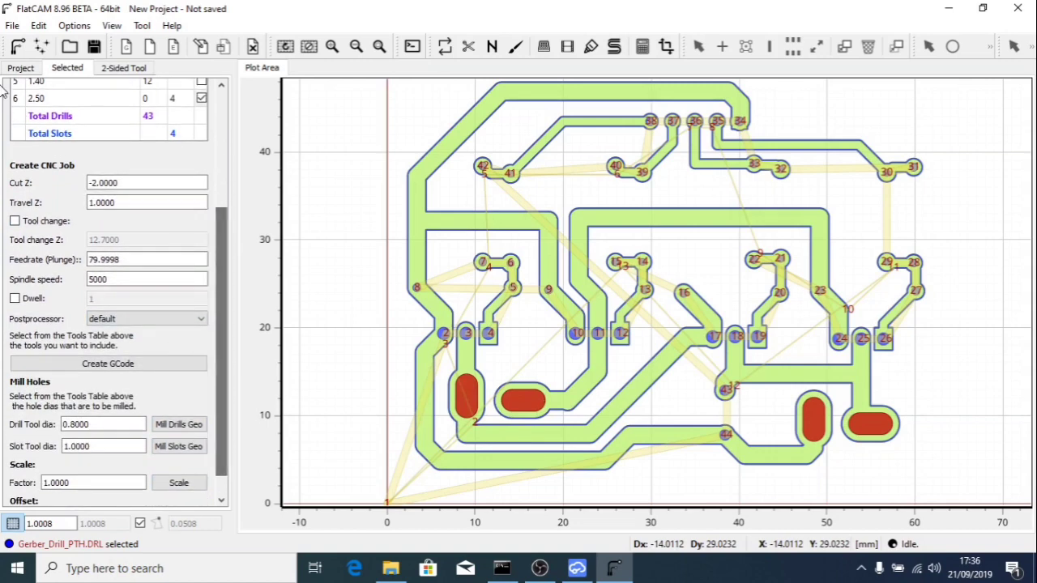
left_click(20, 99)
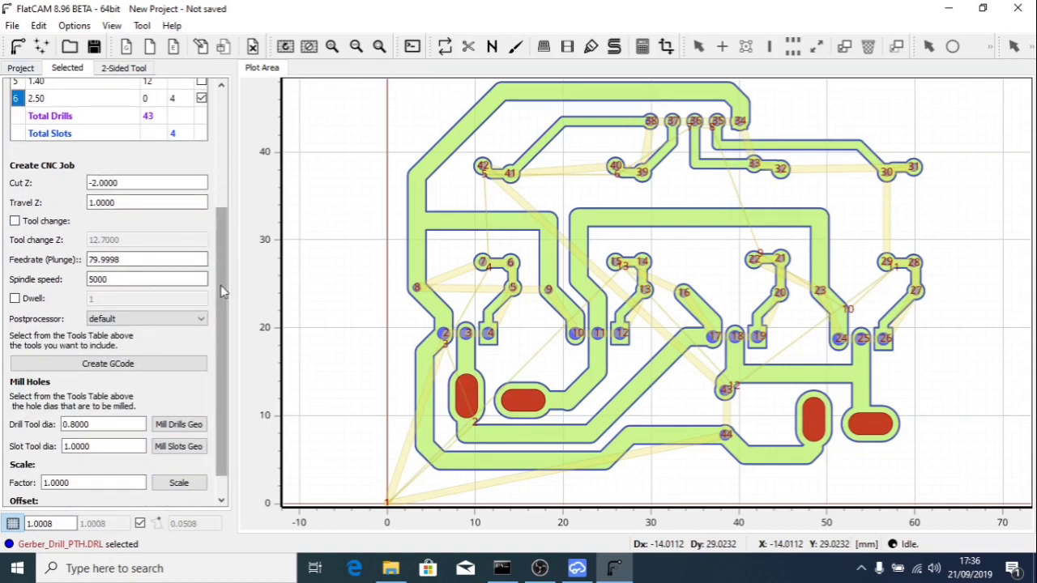
left_click_drag(224, 290, 223, 390)
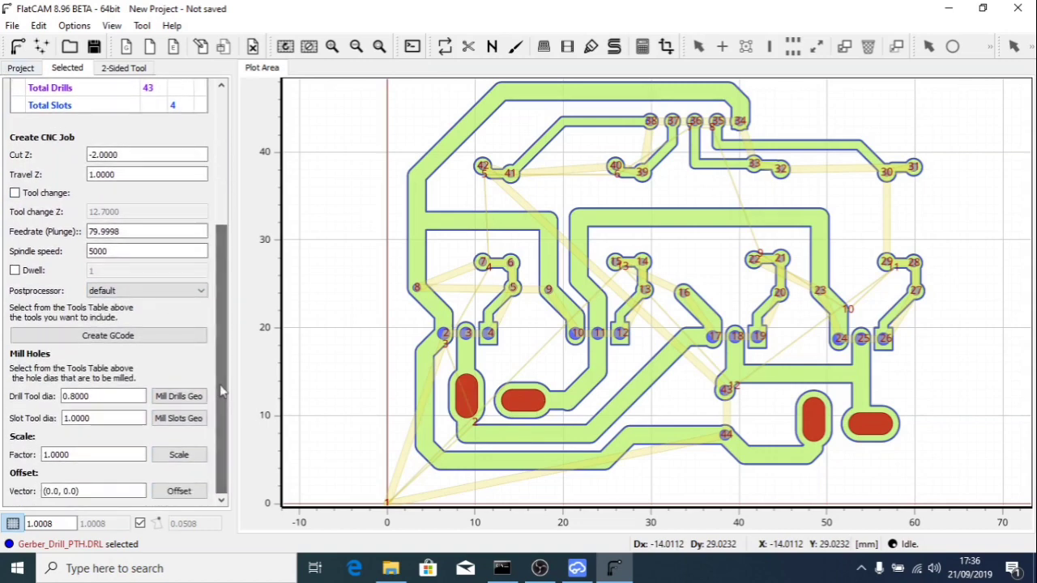
left_click(179, 418)
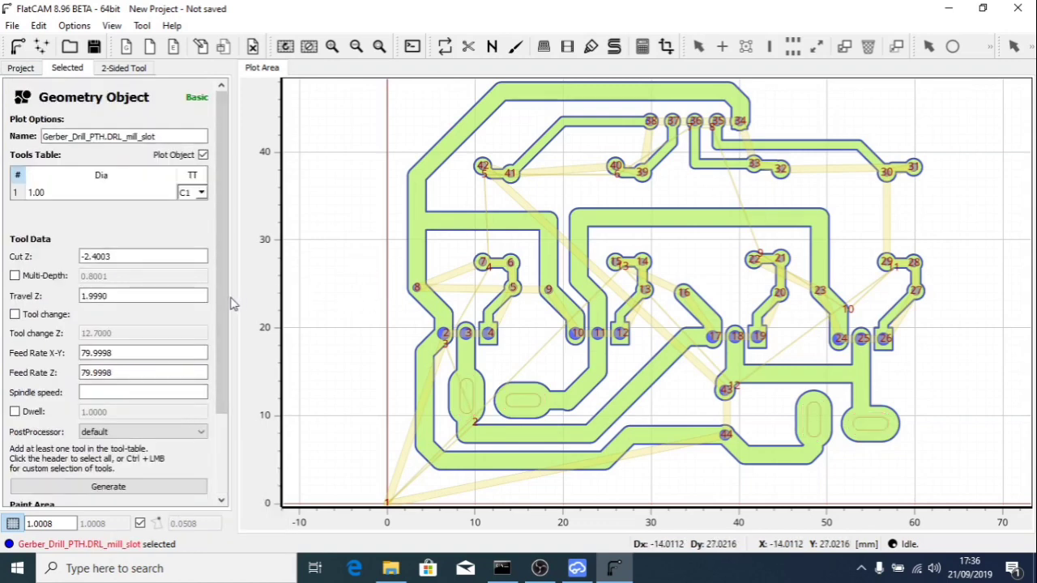
Set the slot geometry's Cut Z to -2 and enable Multi-Depth with 0.5 per pass.
left_click_drag(222, 284, 208, 303)
left_click_drag(81, 231, 141, 232)
key("BackSpace")
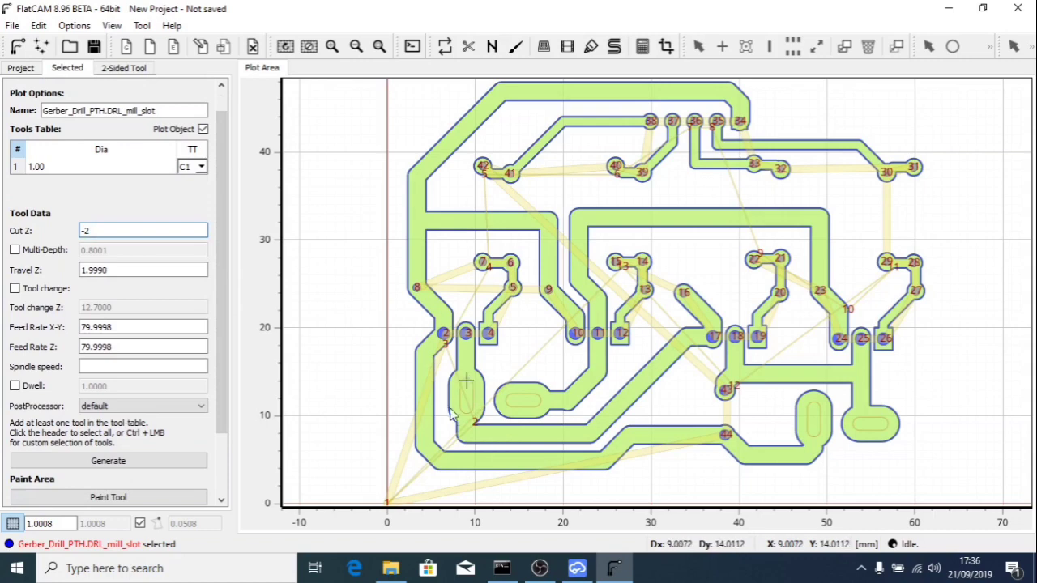
left_click(13, 250)
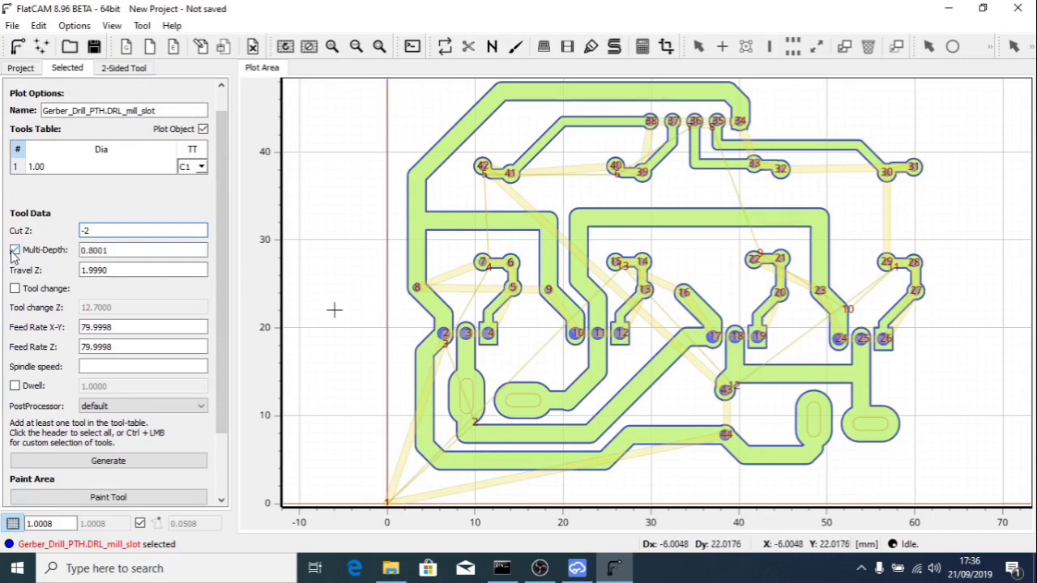
left_click(114, 251)
left_click(117, 251)
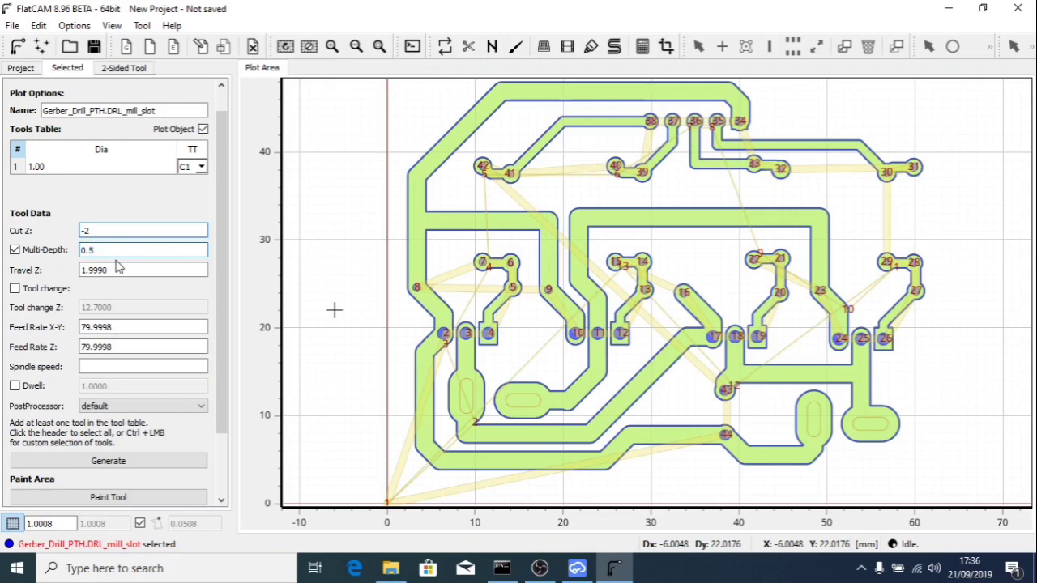
Set the slot geometry's Travel Z to 1 and its spindle speed to 5000.
left_click(138, 272)
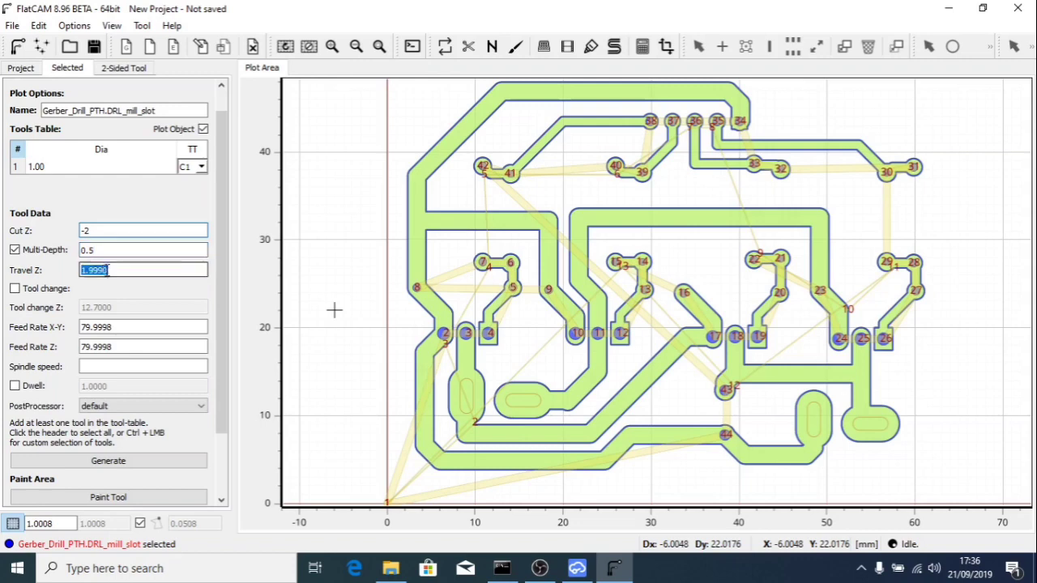
left_click(142, 271)
left_click_drag(147, 272, 77, 287)
type("1")
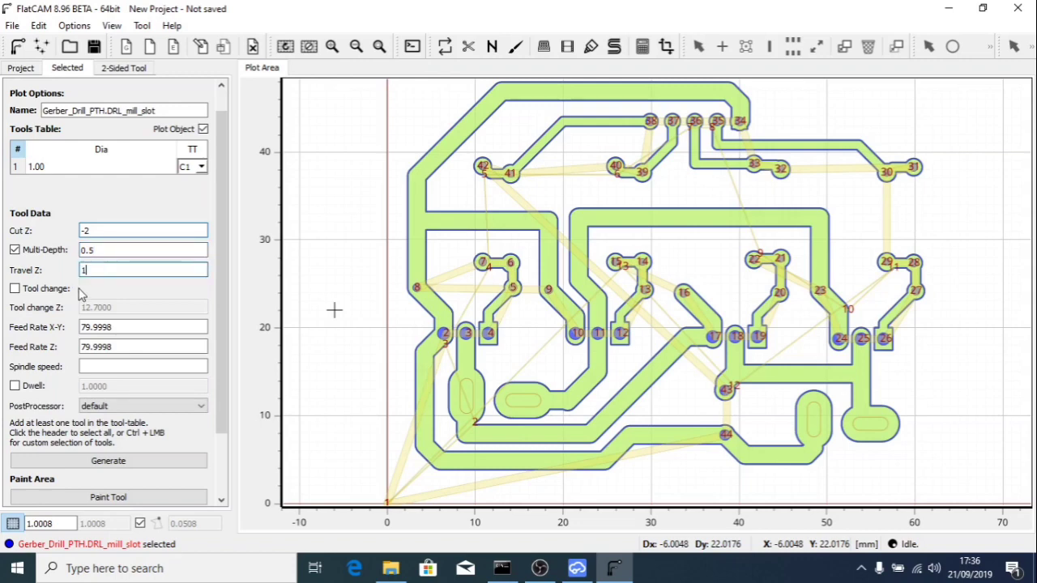
scroll(220, 279, "down", 1)
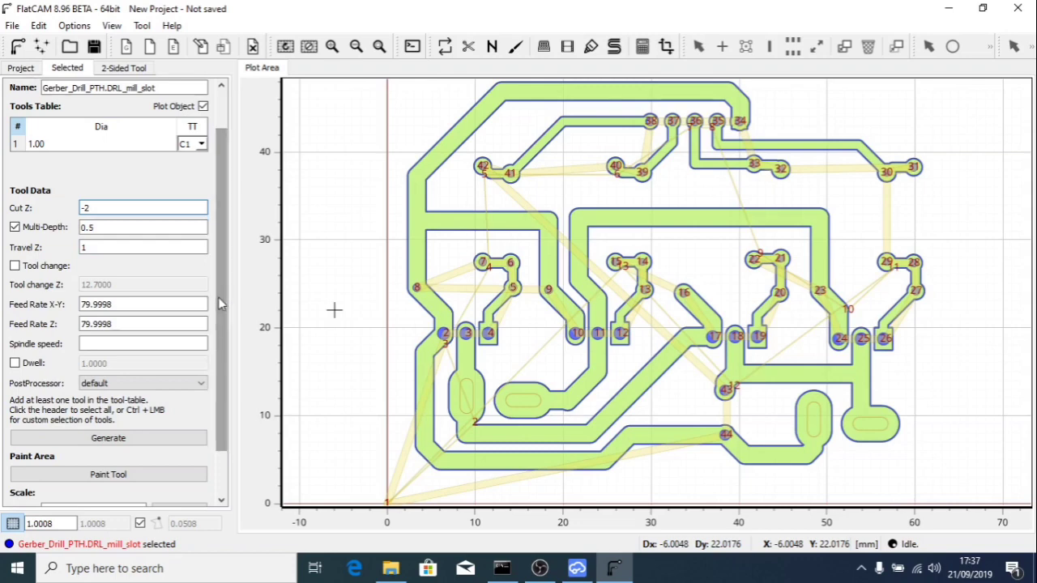
scroll(218, 298, "down", 1)
left_click(173, 334)
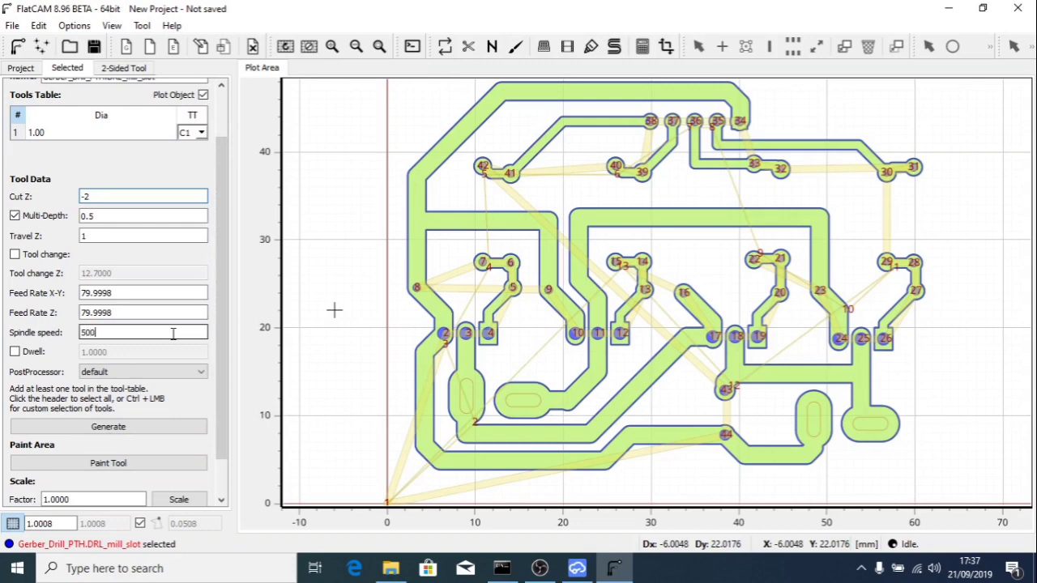
double_click(116, 293)
double_click(116, 310)
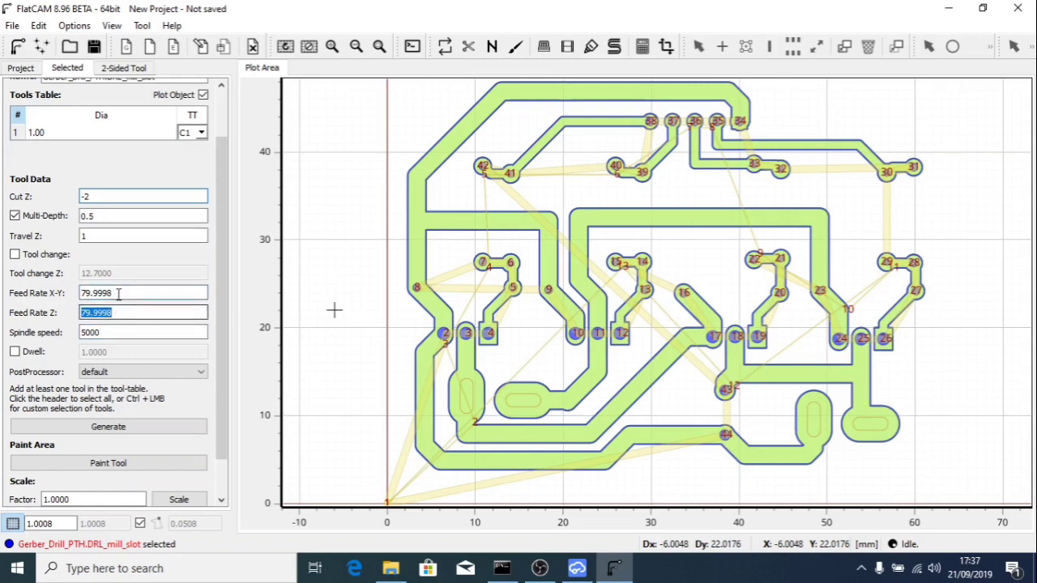
Generate the CNC job from the slot geometry and export its G-code as slot, replacing the existing file.
left_click_drag(219, 271, 219, 295)
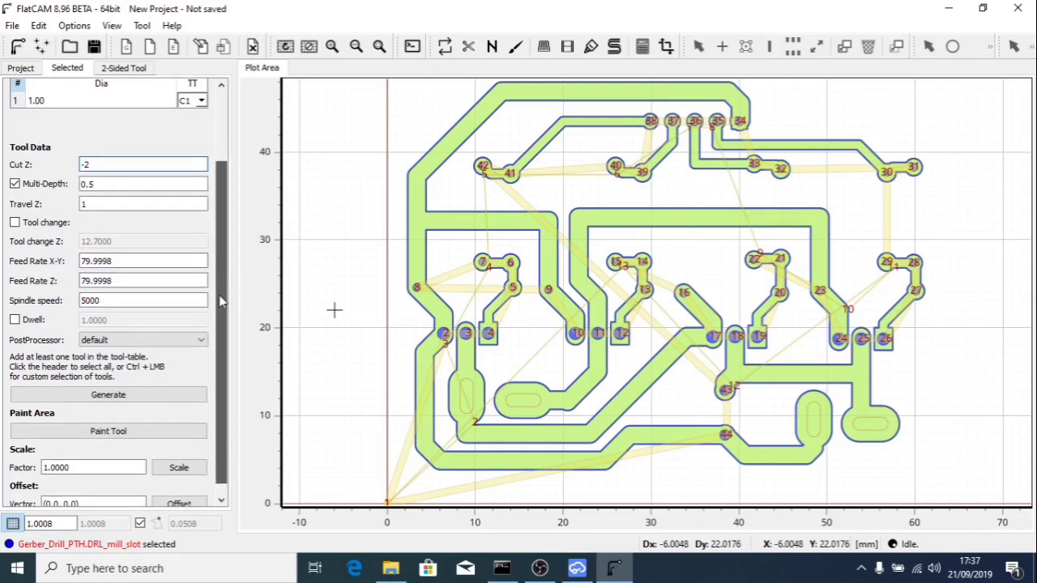
left_click_drag(219, 349, 218, 361)
left_click(110, 381)
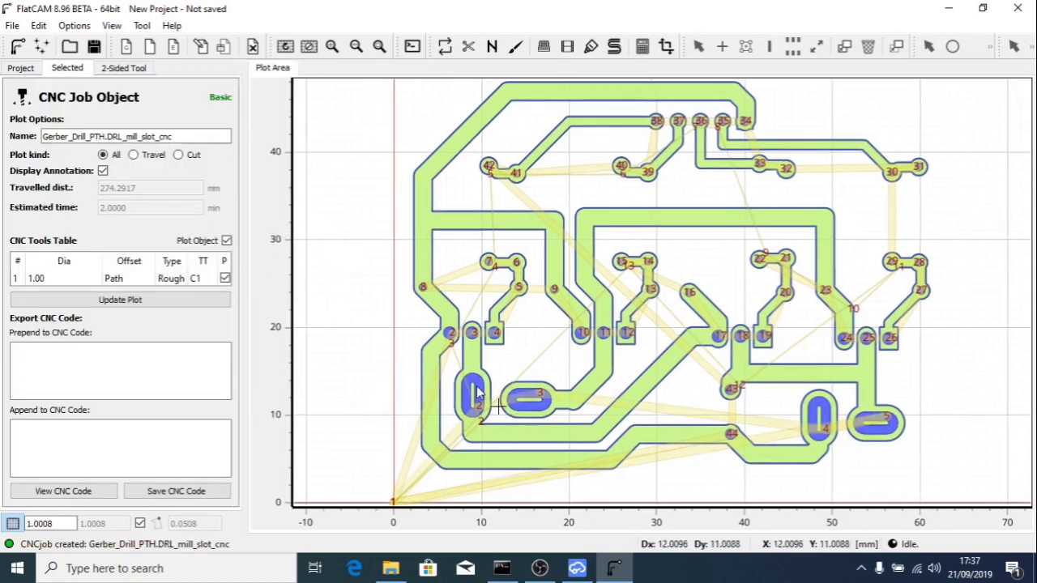
left_click(170, 492)
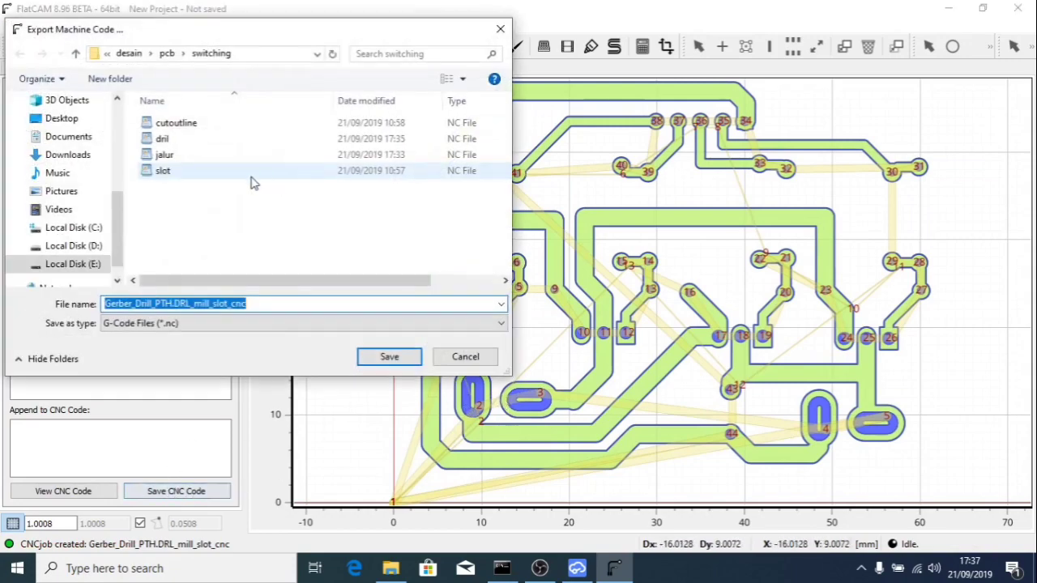
left_click(164, 171)
double_click(166, 171)
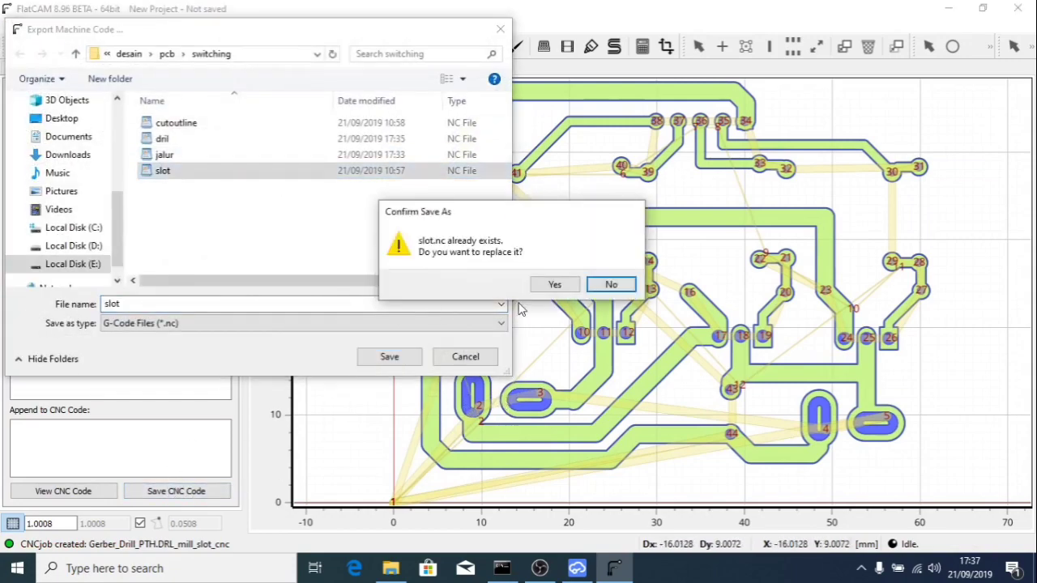
left_click(557, 283)
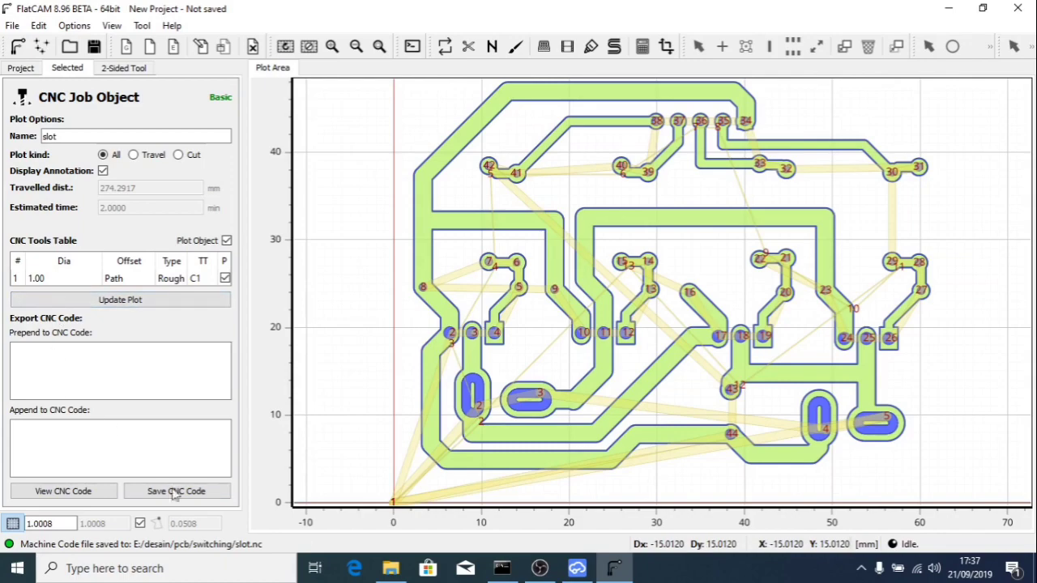
Load the Gerber file Gerber_BoardOutline.GKO into the project.
left_click(20, 69)
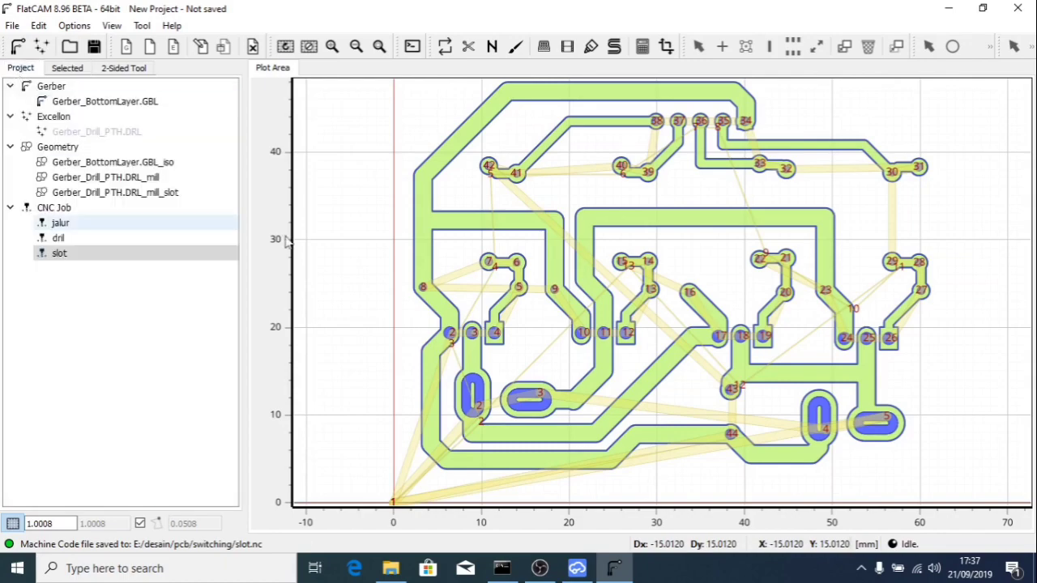
scroll(513, 337, "up", 2)
scroll(511, 341, "down", 3)
scroll(619, 244, "down", 1)
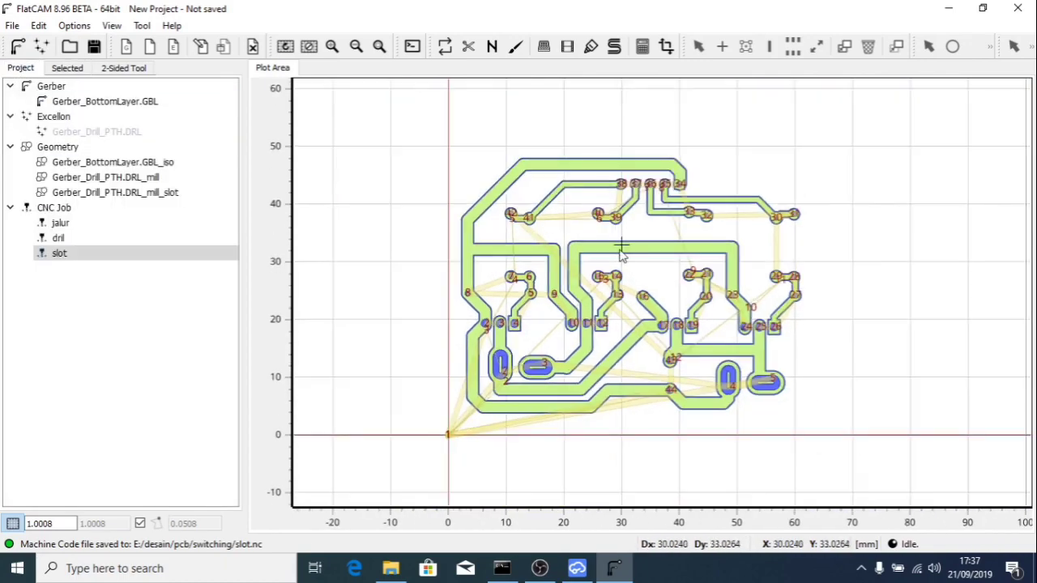
left_click(19, 47)
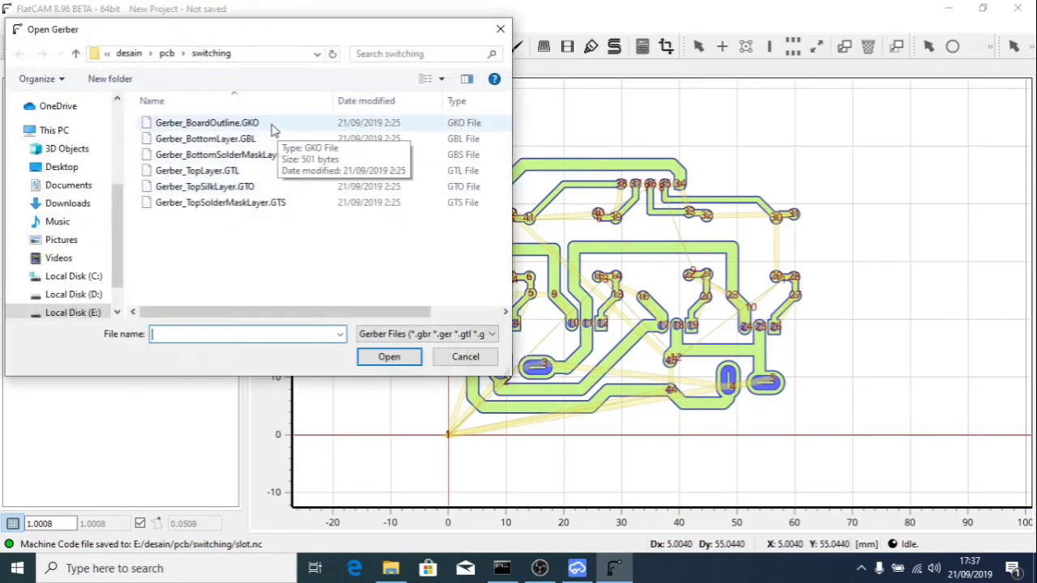
double_click(209, 122)
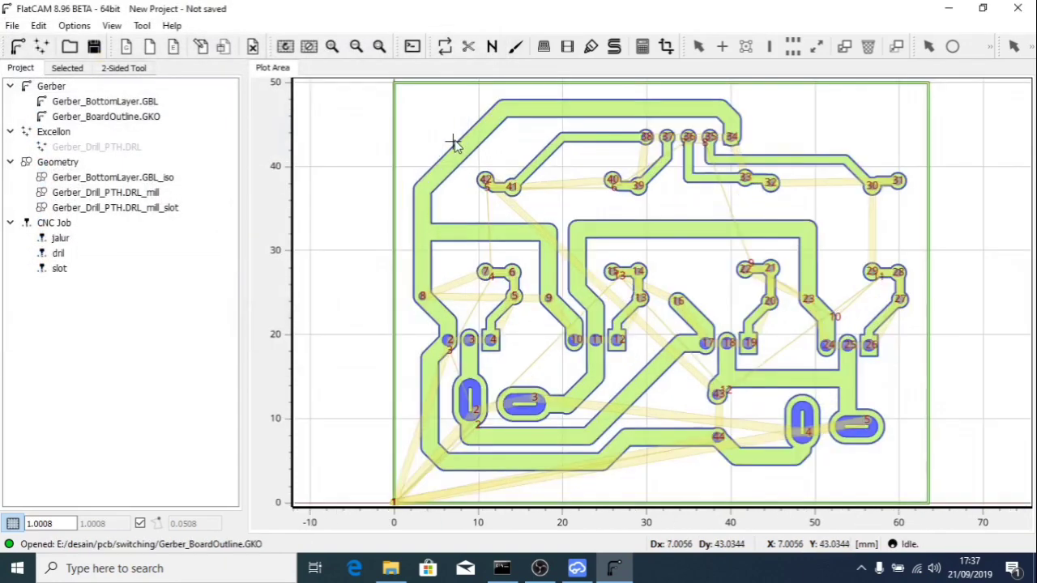
scroll(407, 219, "down", 1)
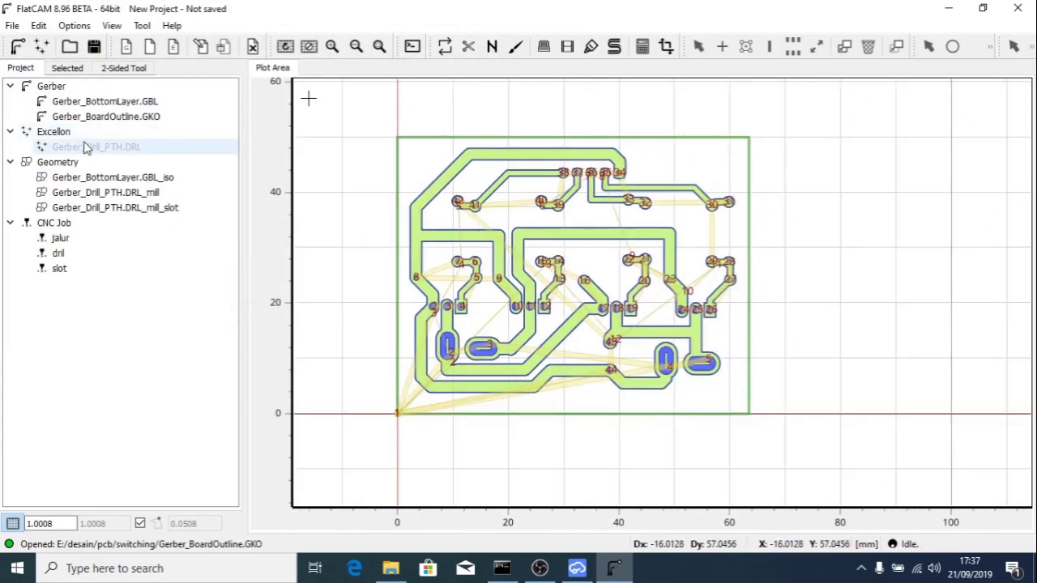
Open the properties of Gerber_BoardOutline.GKO and set its isolation routing tool diameter to 1.
double_click(142, 117)
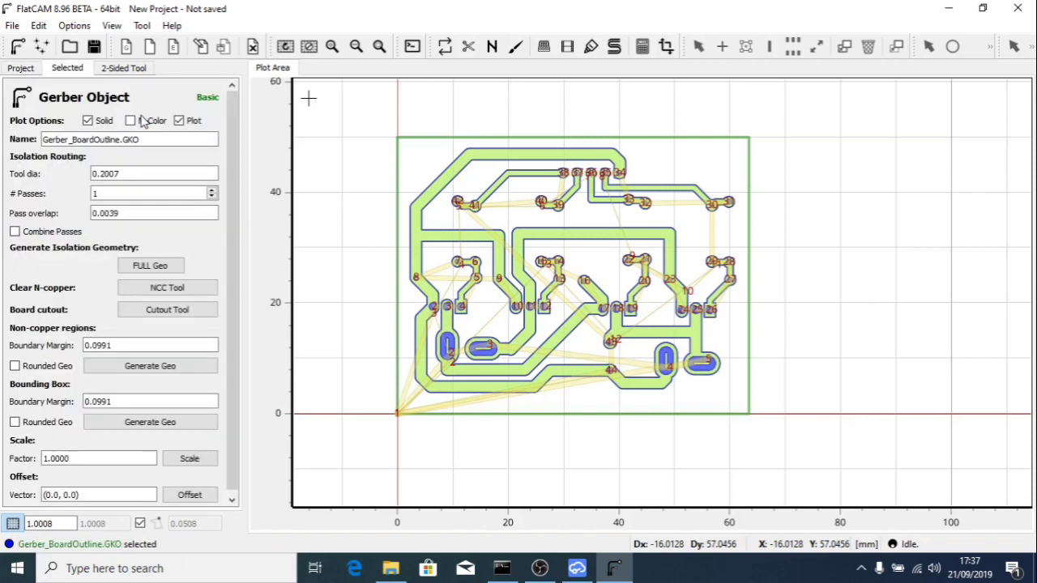
left_click(138, 174)
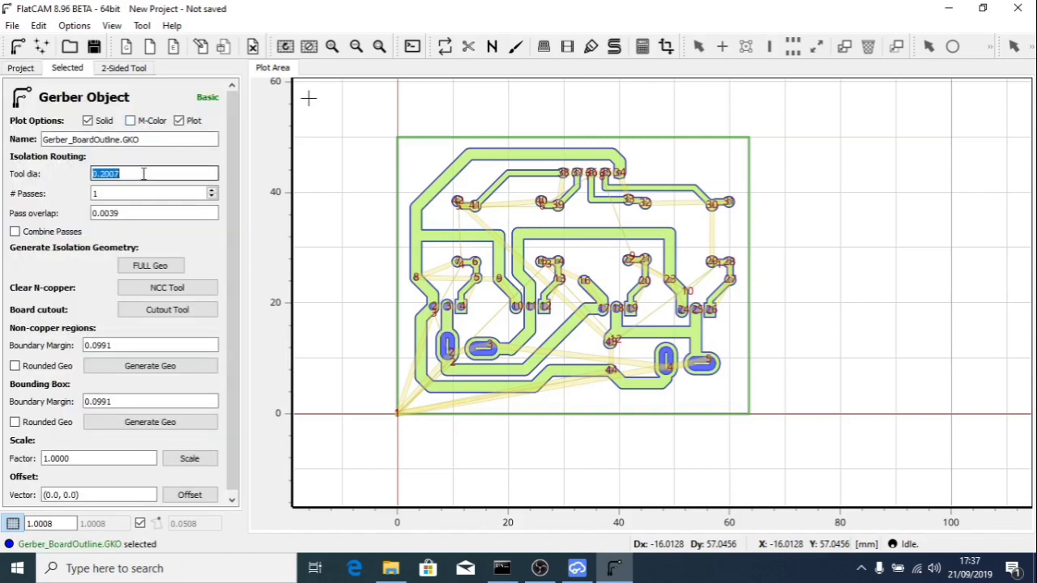
type("1")
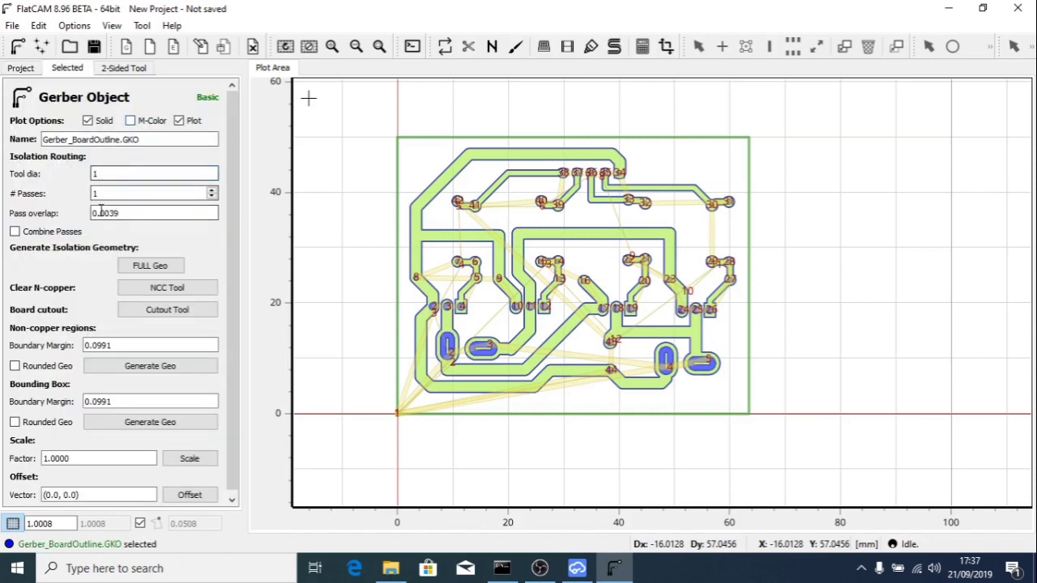
Start the board Cutout Tool and set the tool diameter to 1 and the gap size to 1.
left_click(184, 316)
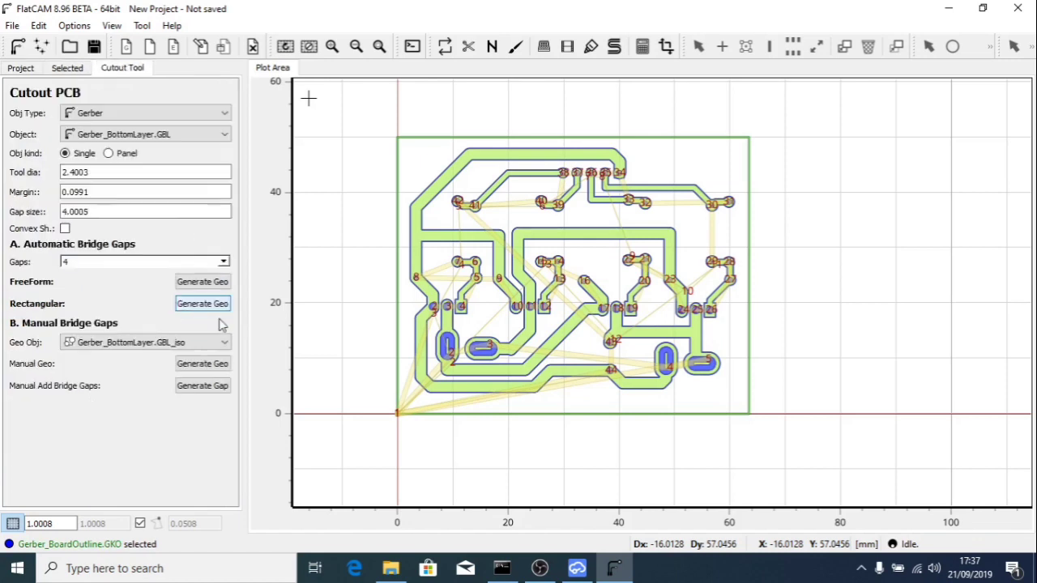
left_click(126, 171)
type("1")
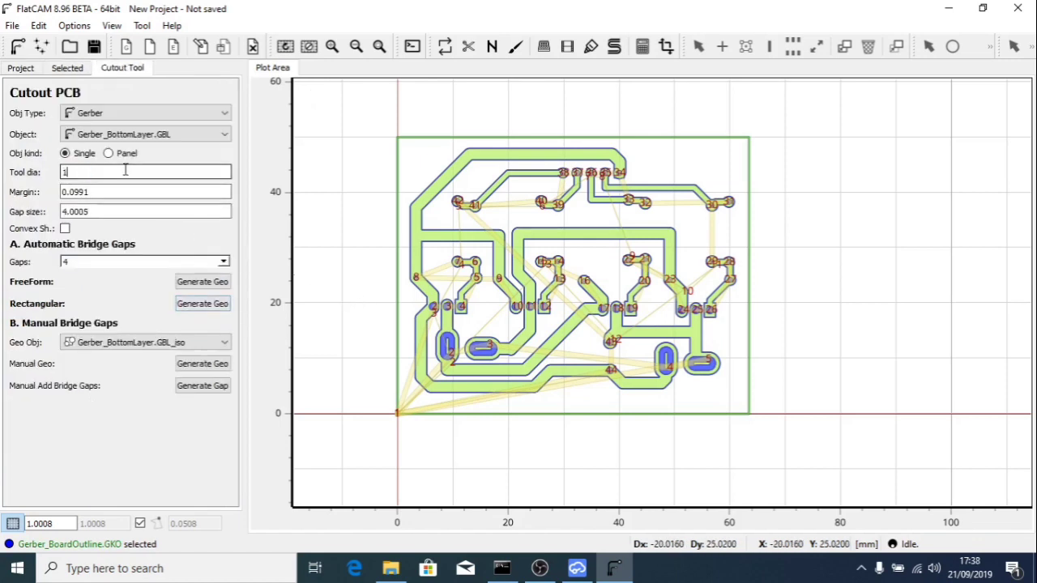
left_click(96, 211)
type("1")
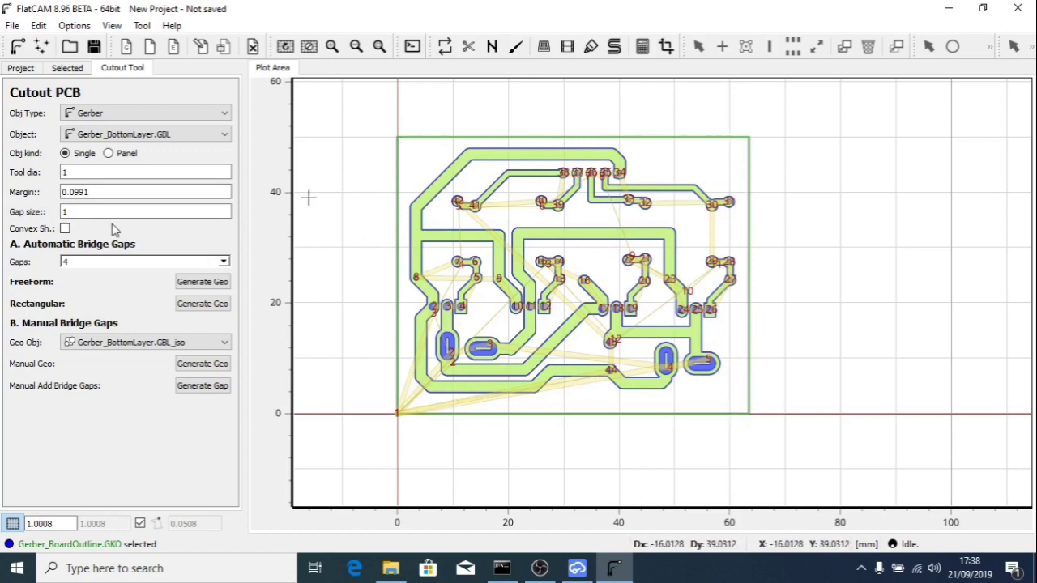
Set the automatic bridge gaps to LR and generate the rectangular cutout geometry for Gerber_BottomLayer.GBL.
left_click(82, 261)
left_click(87, 264)
left_click(85, 264)
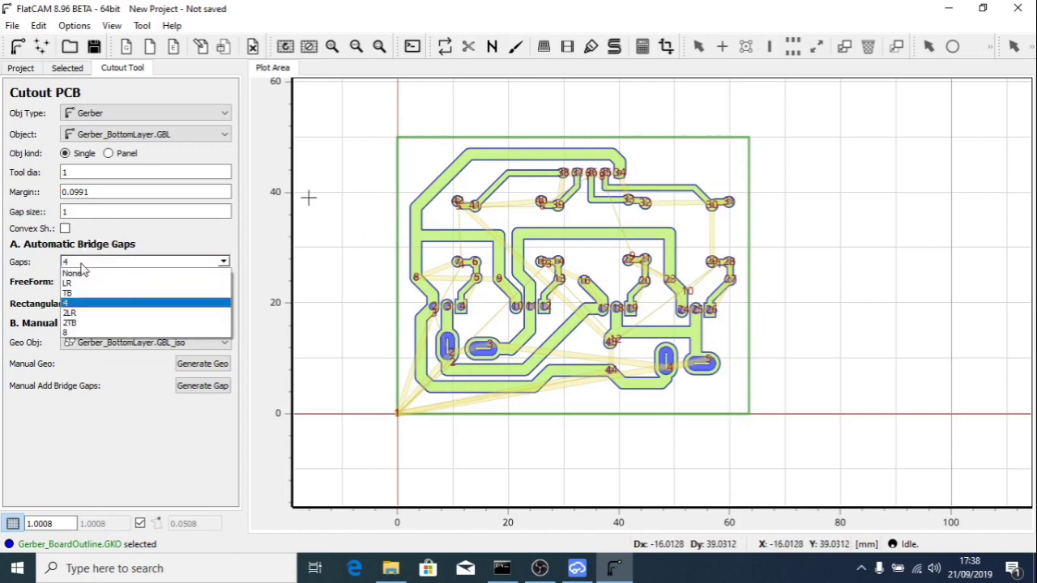
left_click(81, 283)
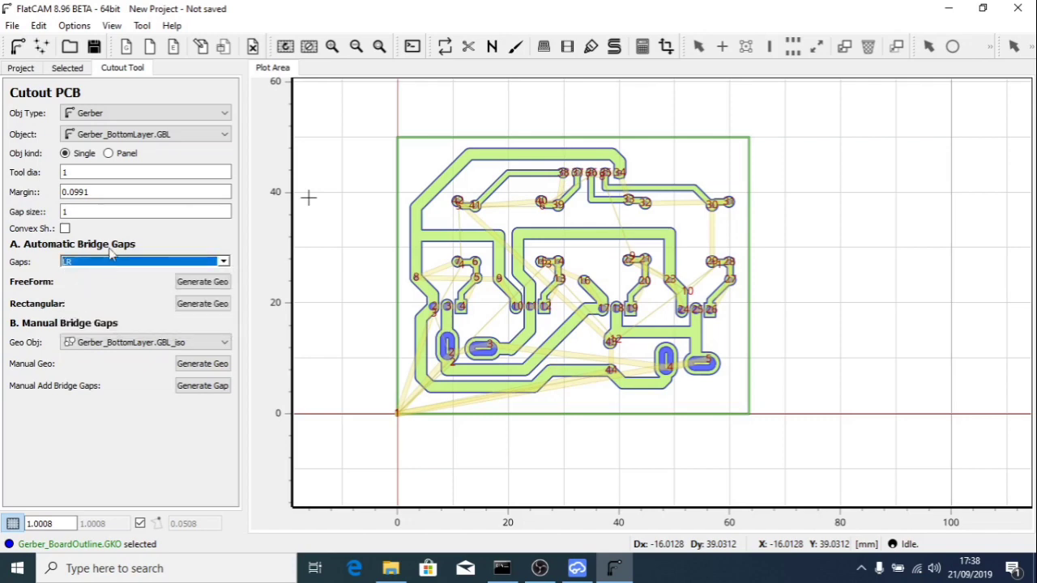
left_click(191, 309)
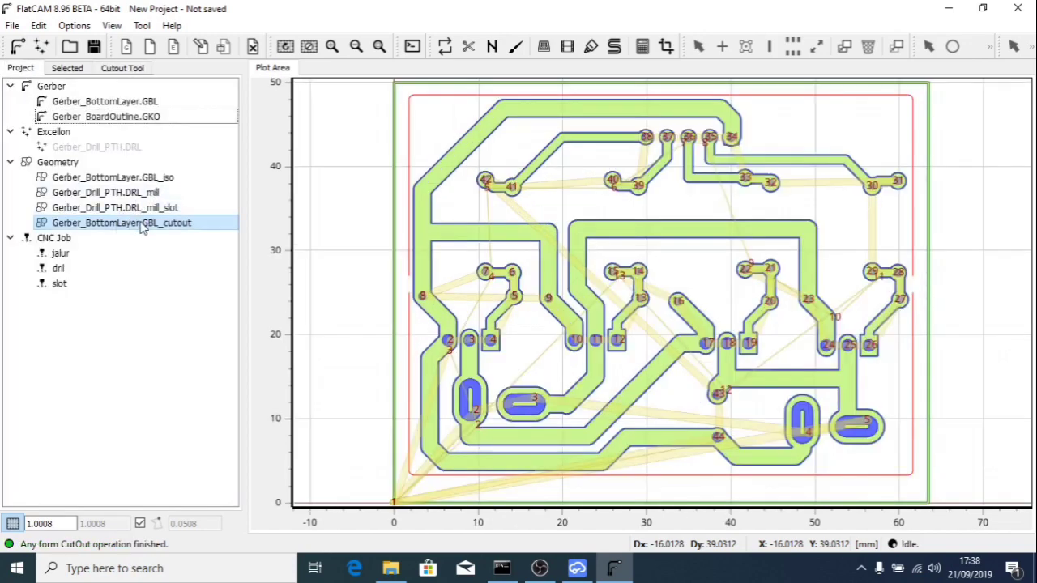
Review the properties and tool data of the geometry Gerber_BottomLayer.GBL_cutout, then return to the project's object list.
double_click(142, 226)
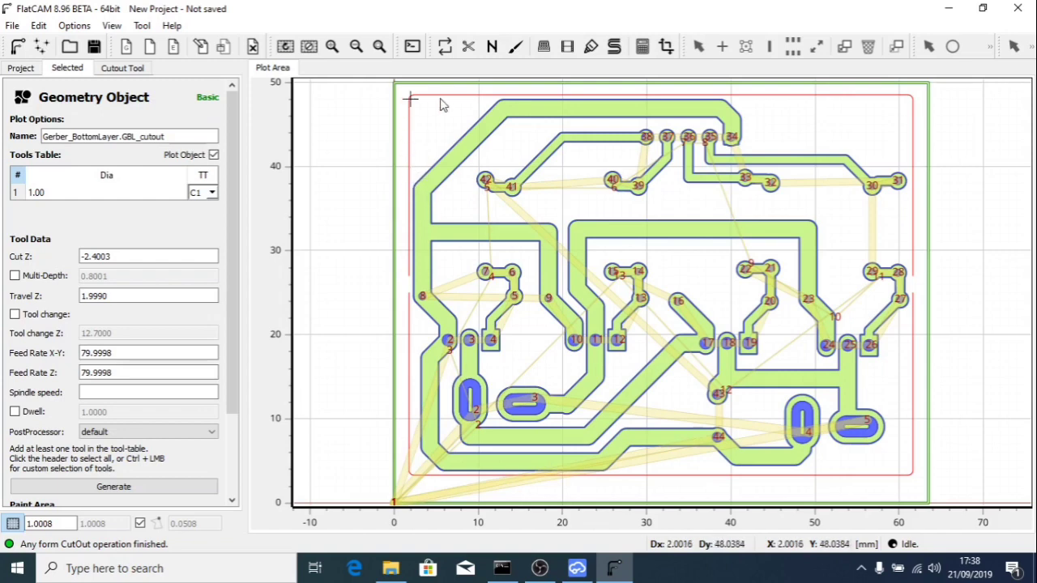
mouse_move(235, 336)
left_mouse_down()
mouse_move(231, 419)
mouse_move(235, 333)
left_mouse_up()
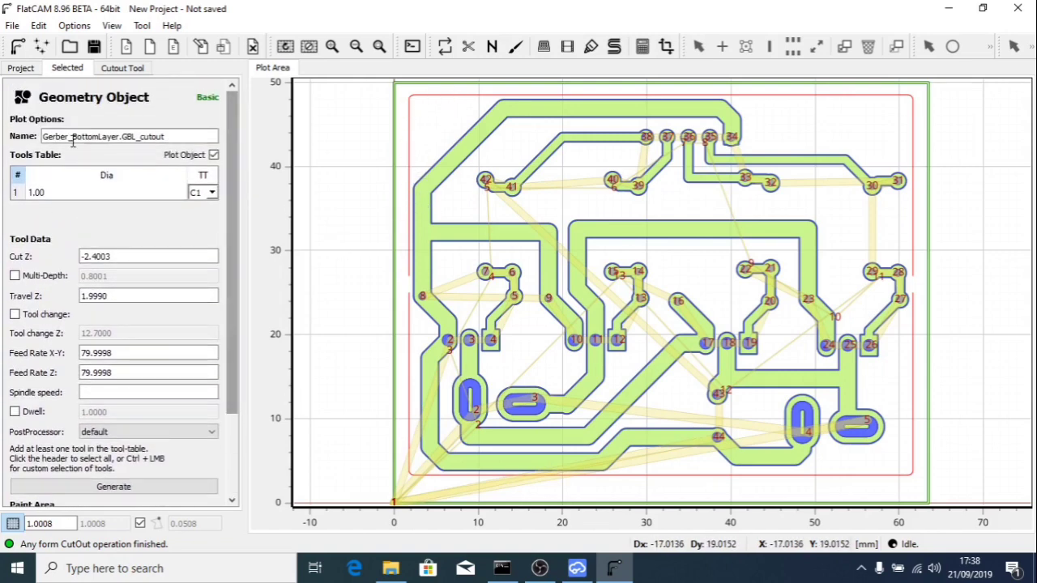
left_click(20, 68)
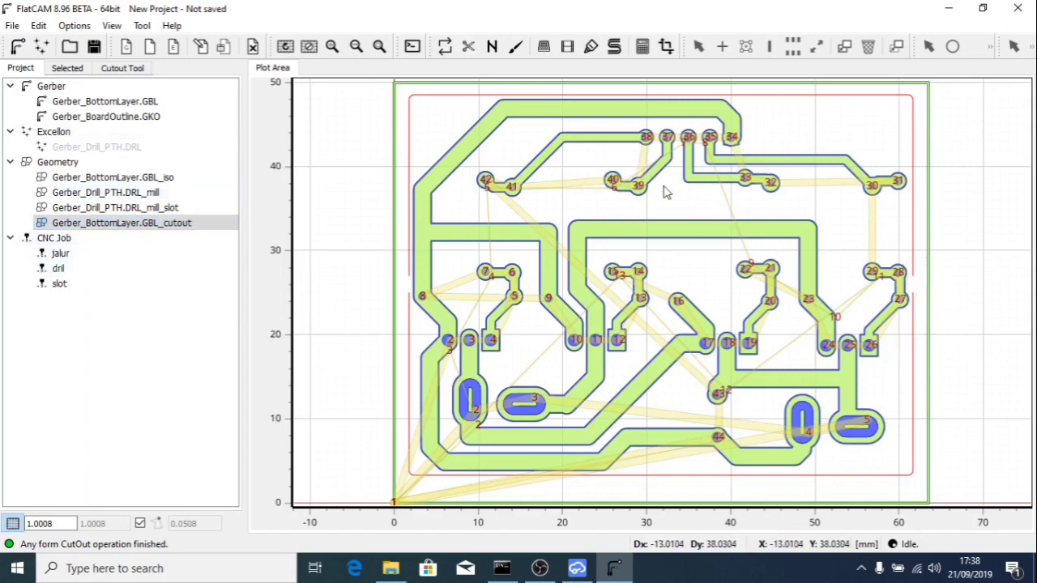
Minimize the FlatCAM and EasyEDA windows, launch grblControl from the desktop and maximize its window.
left_click(947, 8)
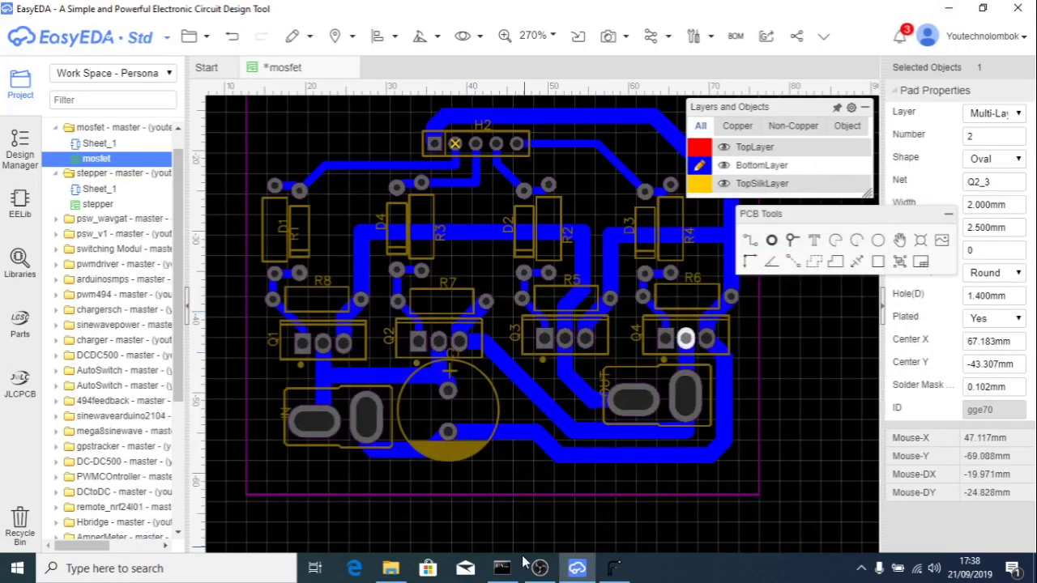
left_click(950, 9)
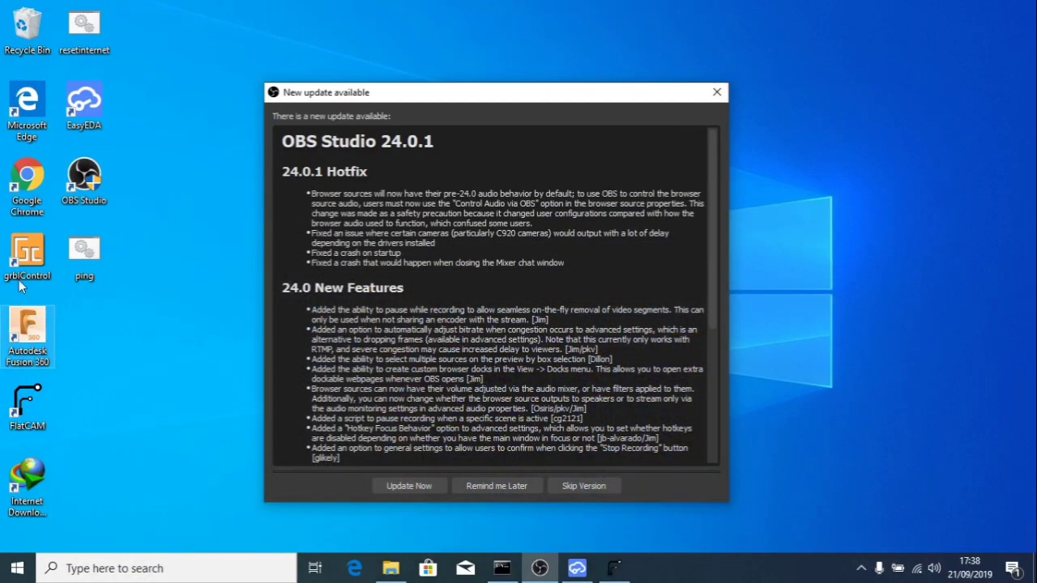
left_click(26, 255)
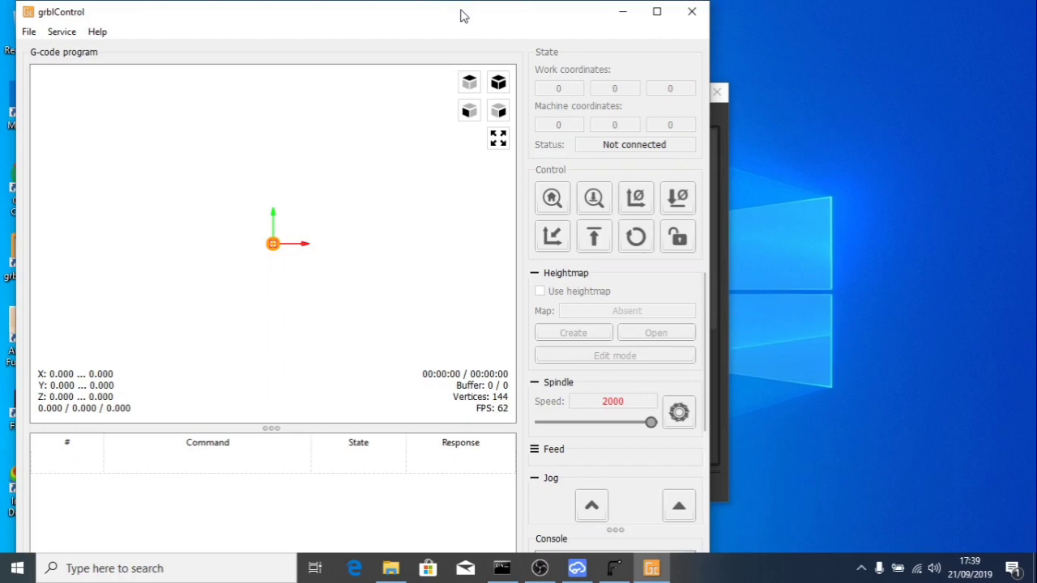
left_click_drag(423, 1, 423, 29)
left_click(655, 40)
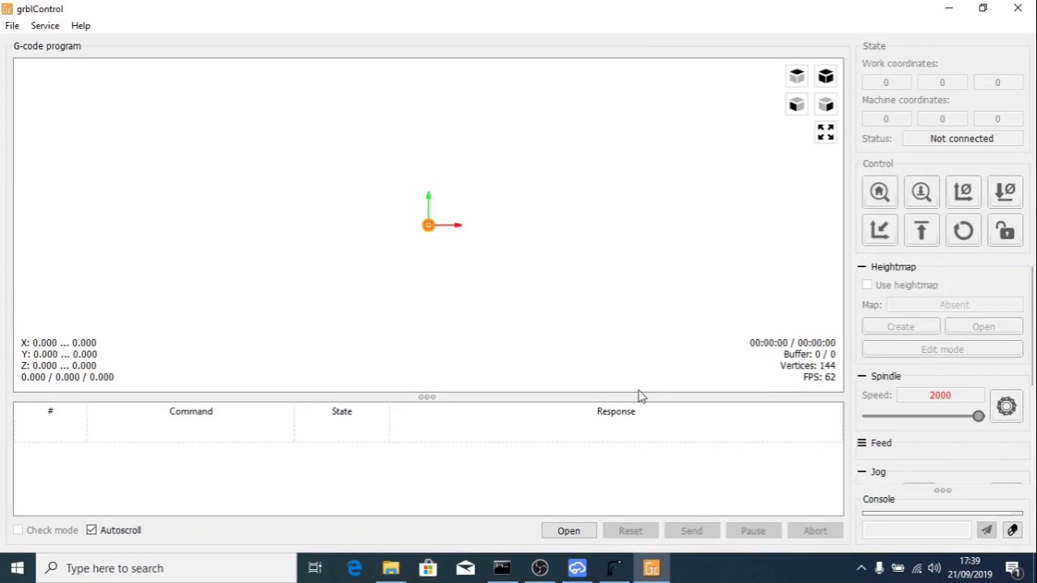
Check the connection settings and accept port COM8 with a baud rate of 115200.
left_click(44, 25)
left_click(50, 43)
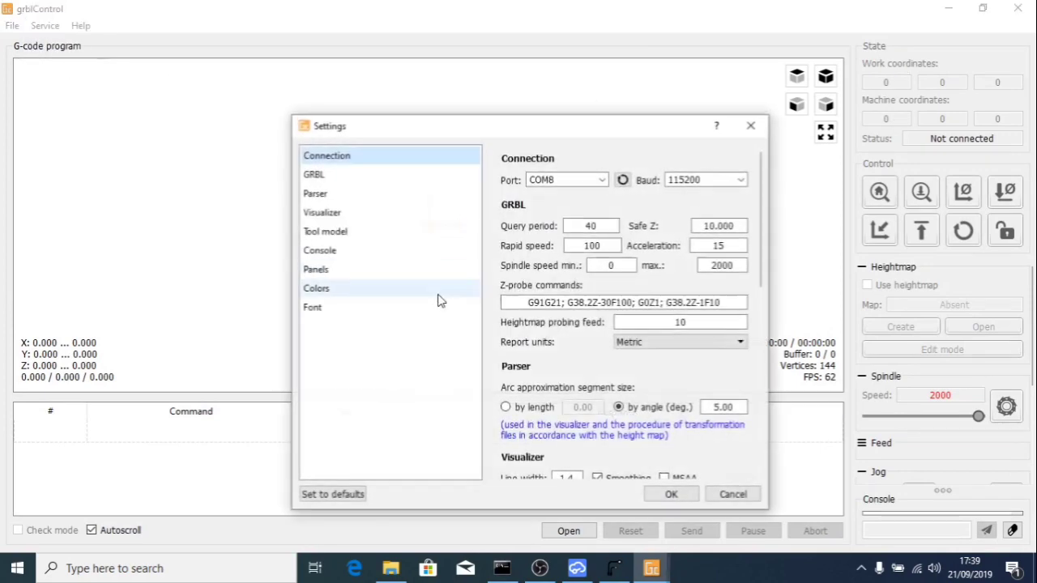
left_click(550, 181)
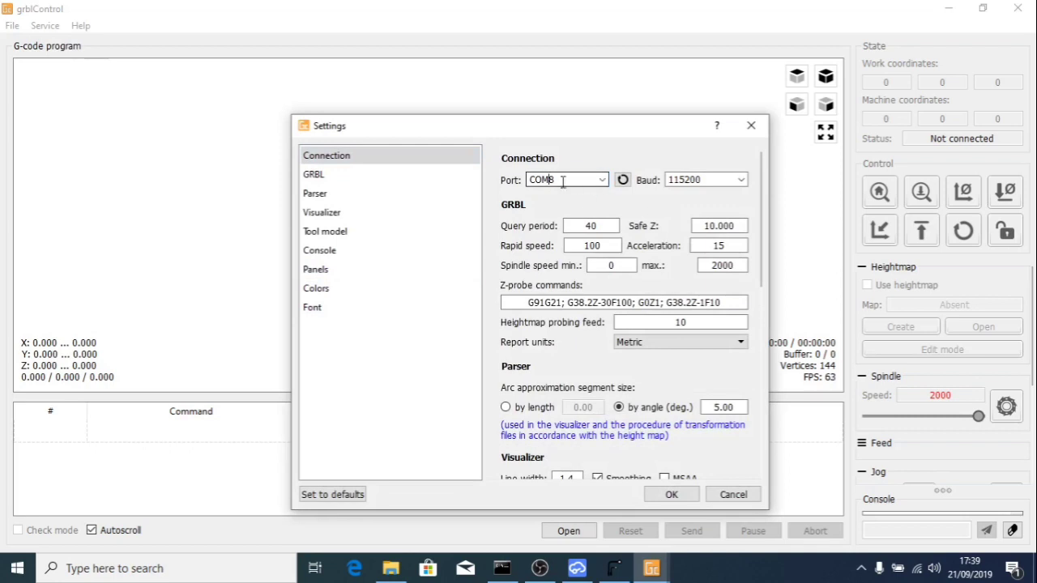
left_click(671, 494)
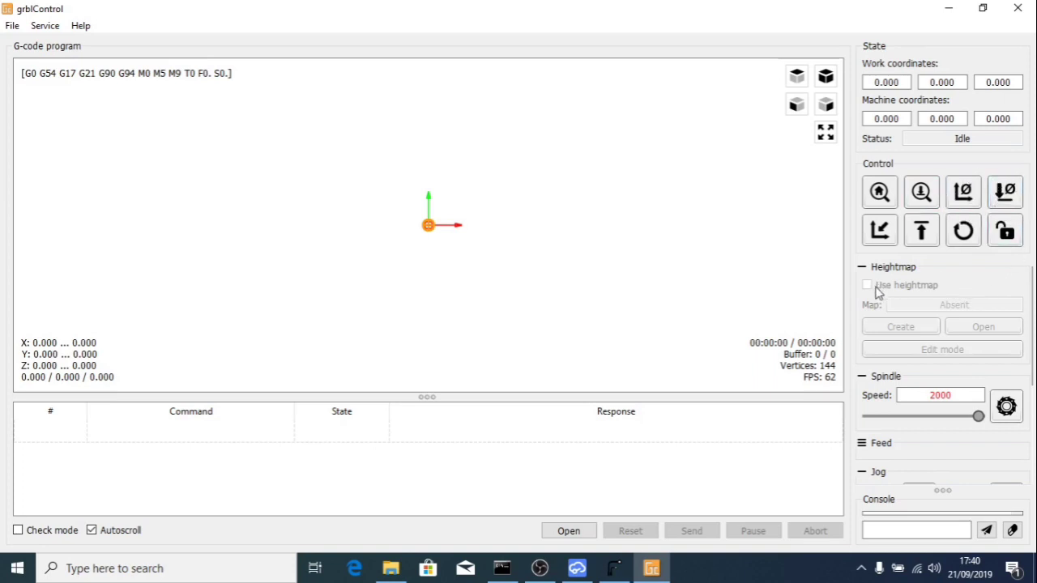
Load the G-code file jalur.nc from the desain/pcb/switching folder on drive E.
left_click(557, 532)
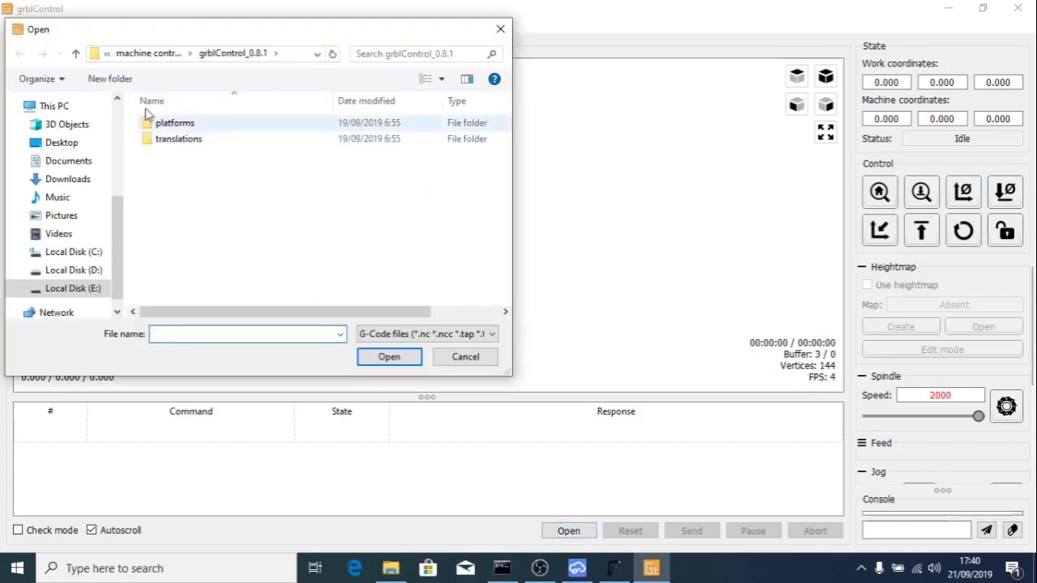
left_click(92, 289)
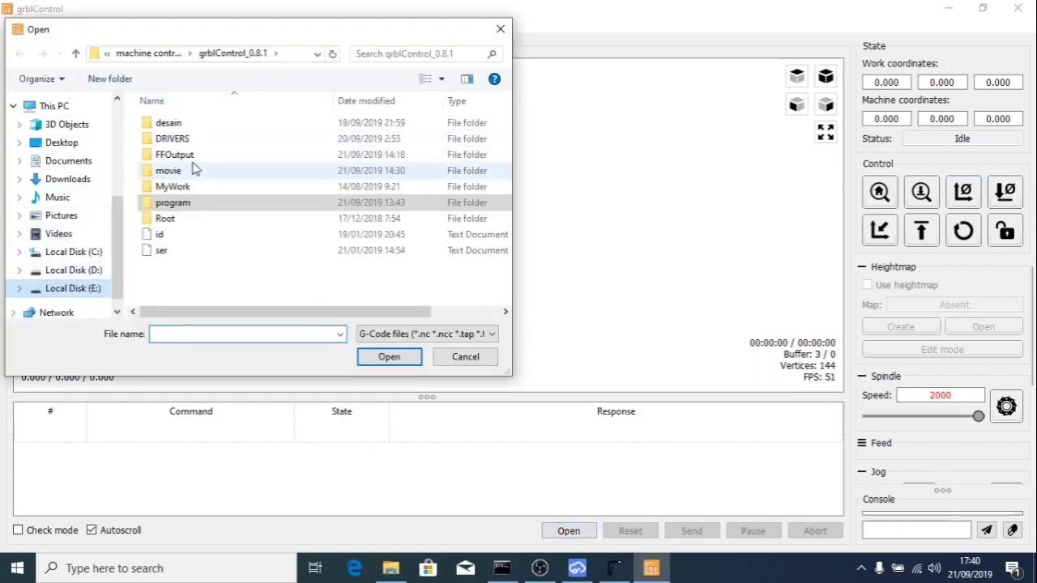
double_click(166, 123)
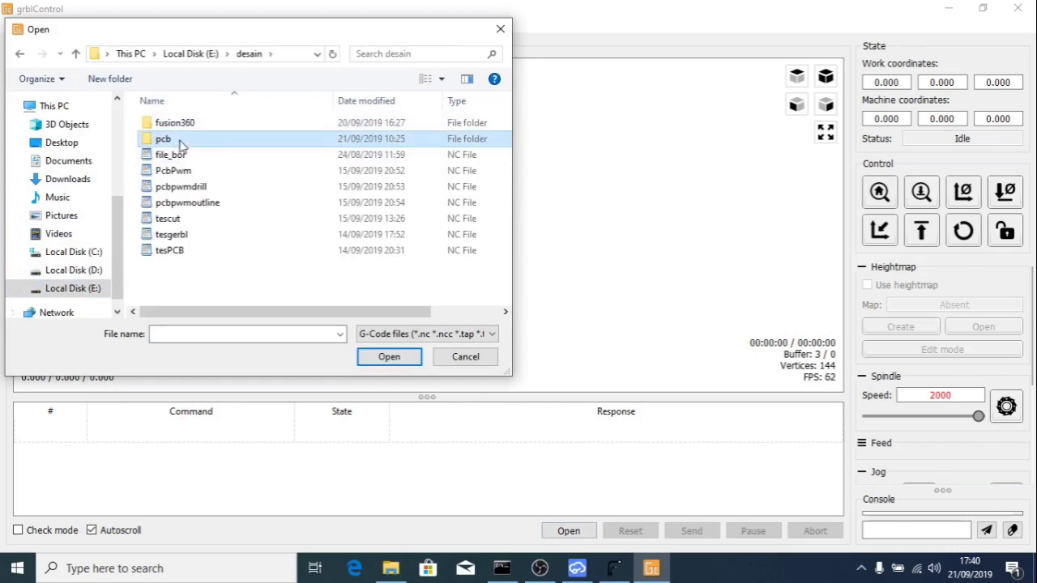
double_click(191, 141)
double_click(195, 154)
double_click(178, 171)
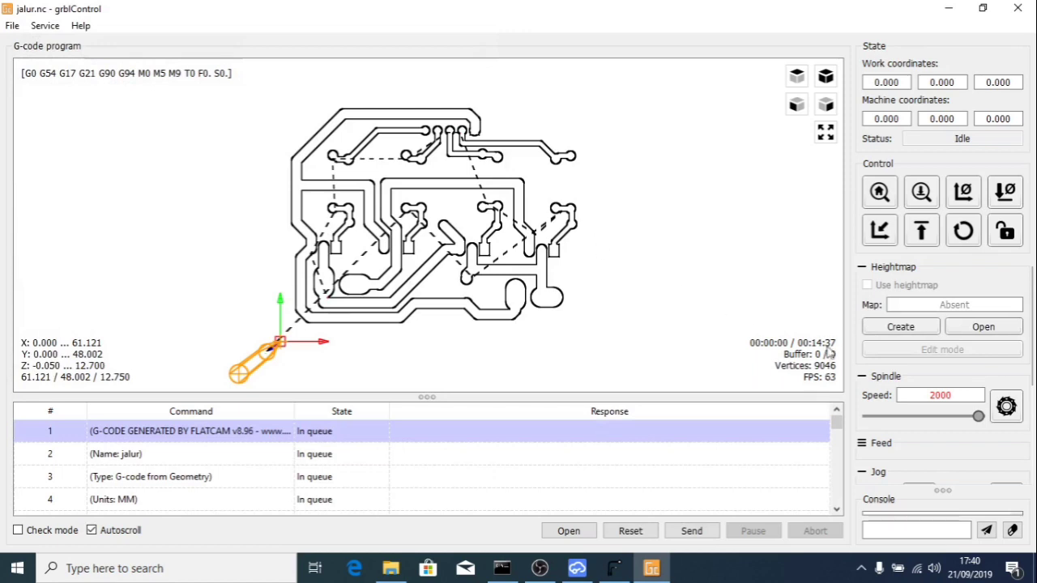
Create a new heightmap for the loaded G-code and automatically fit its border to the toolpath's extents.
left_click(888, 329)
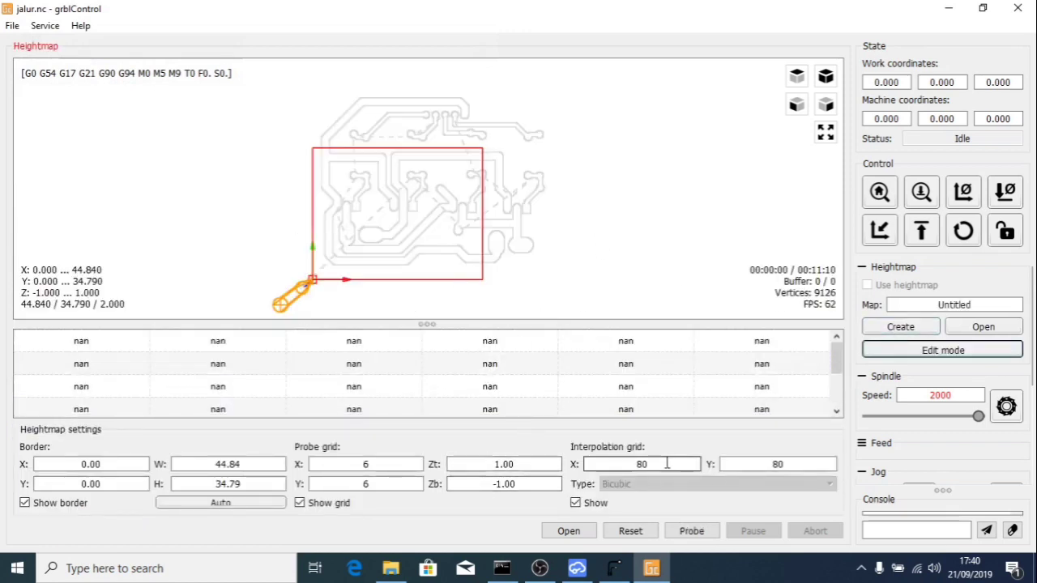
left_click_drag(667, 463, 596, 464)
left_click_drag(801, 464, 591, 466)
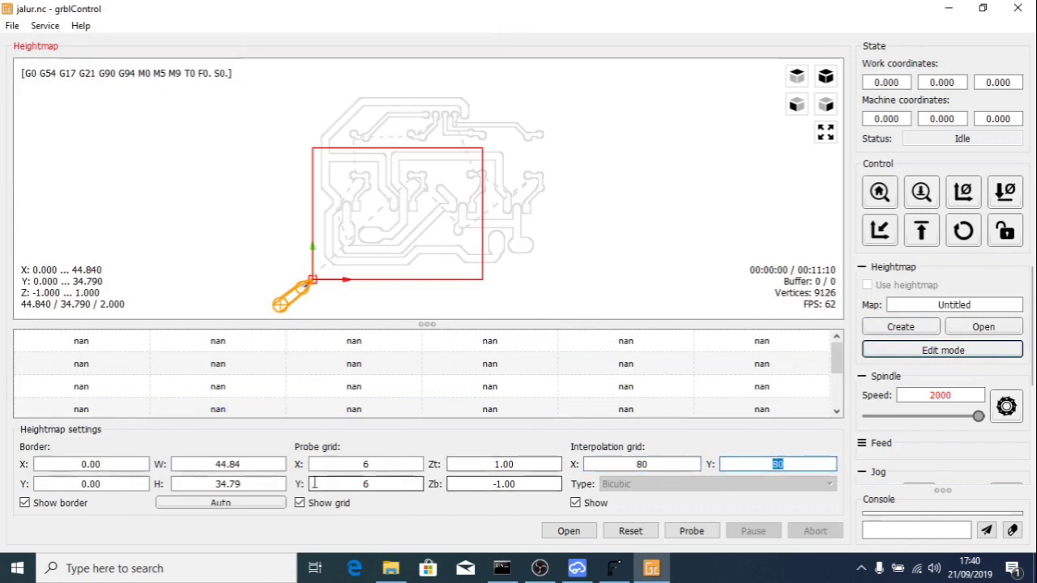
mouse_move(346, 464)
left_mouse_down()
mouse_move(378, 484)
mouse_move(350, 485)
left_mouse_up()
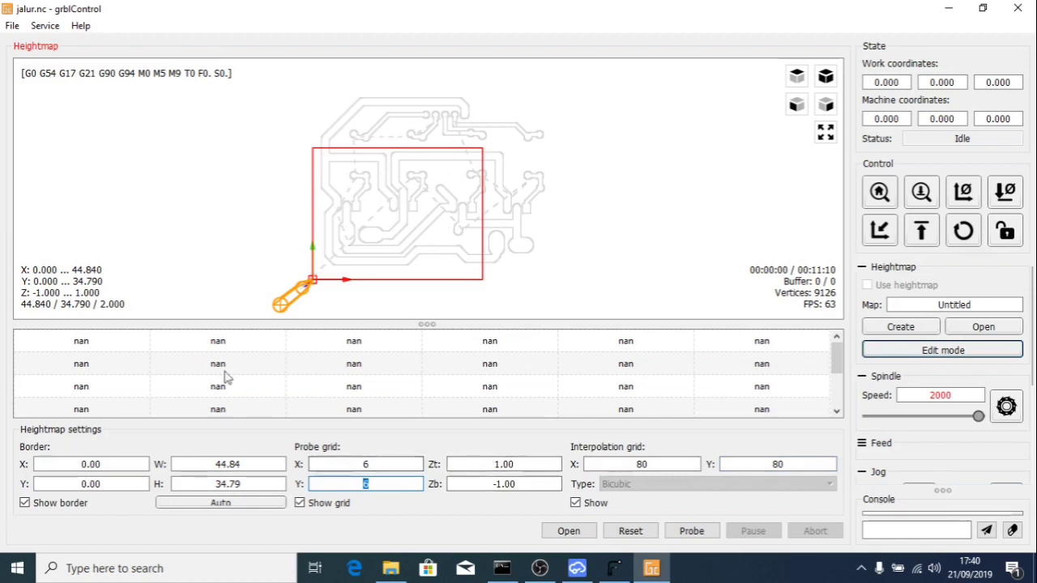
left_click(225, 503)
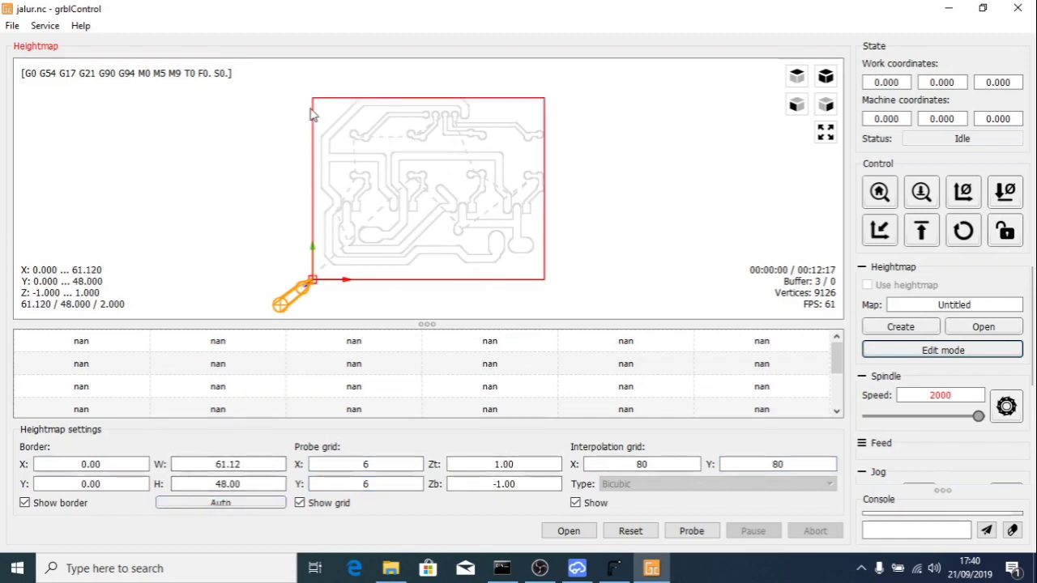
Try to probe the heightmap's grid points, then reset the controller.
left_click(693, 531)
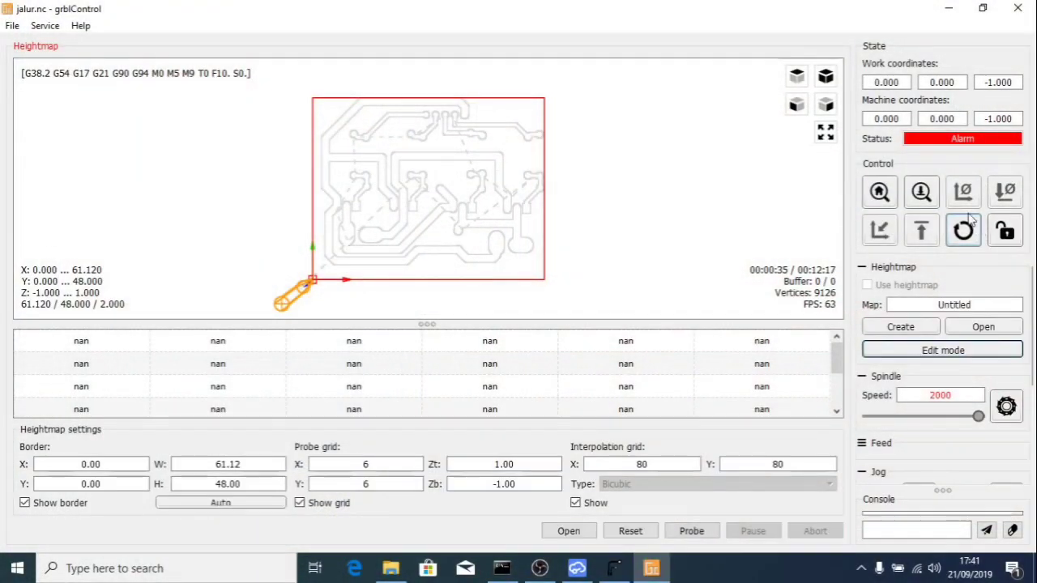
left_click(963, 230)
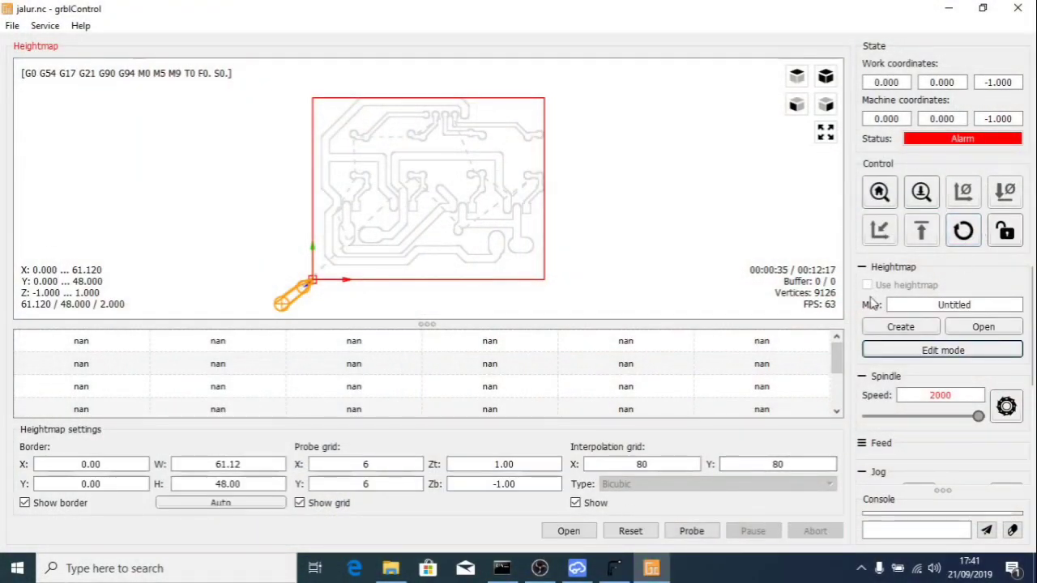
left_click(12, 25)
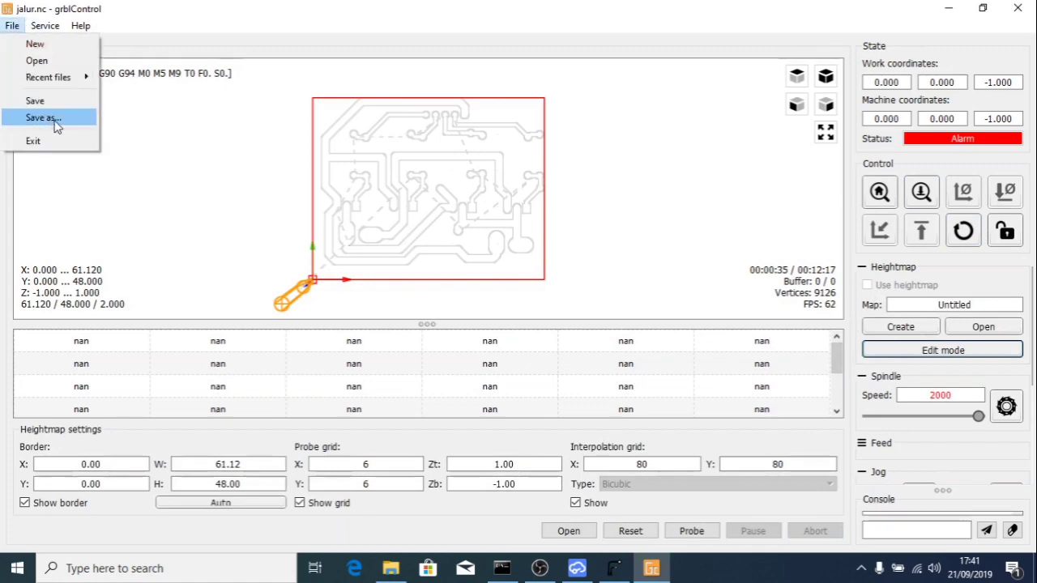
left_click(45, 117)
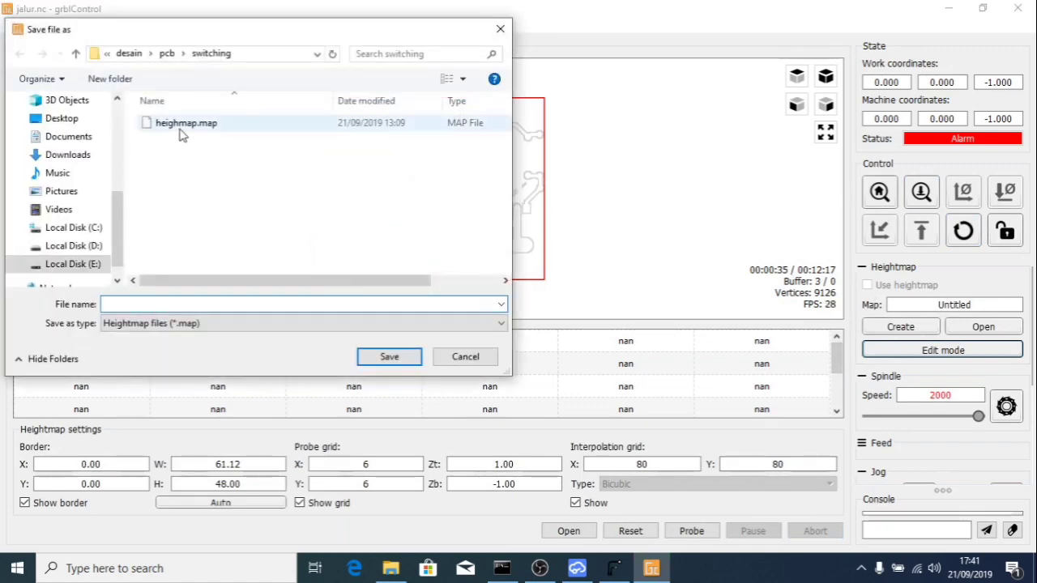
left_click(464, 356)
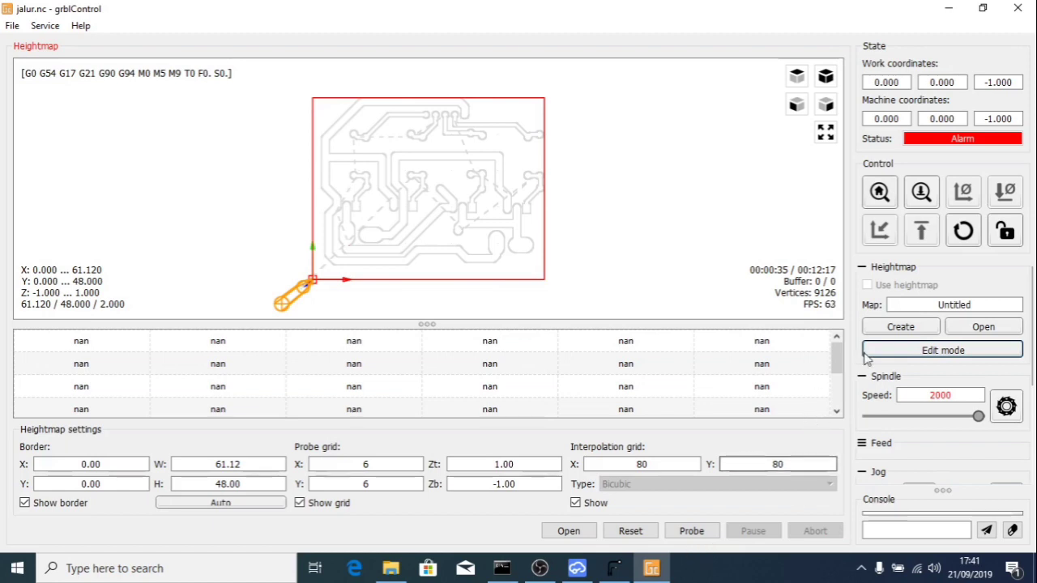
Leave heightmap edit mode and return to the G-code program view.
left_click(901, 355)
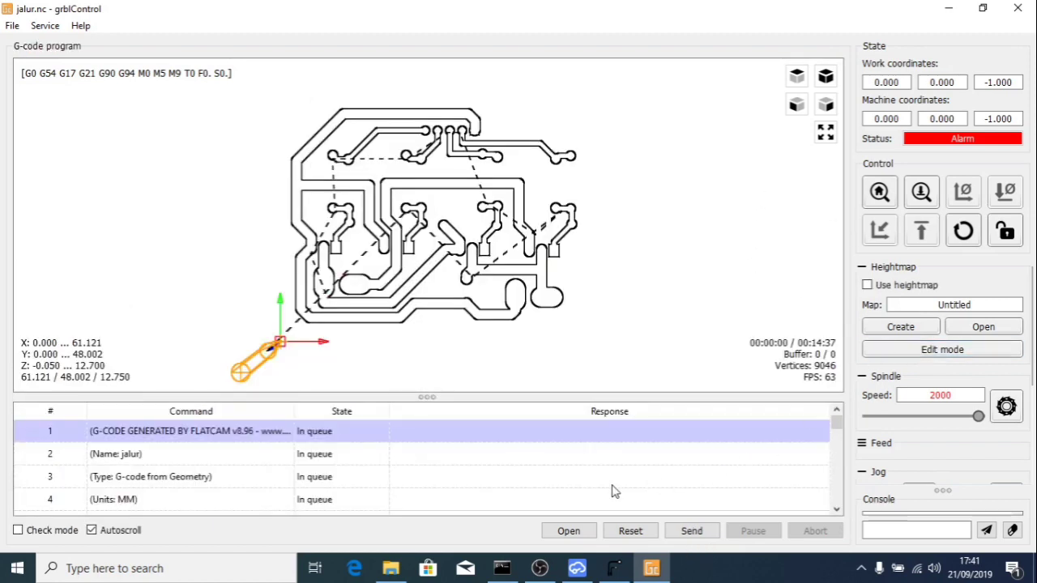